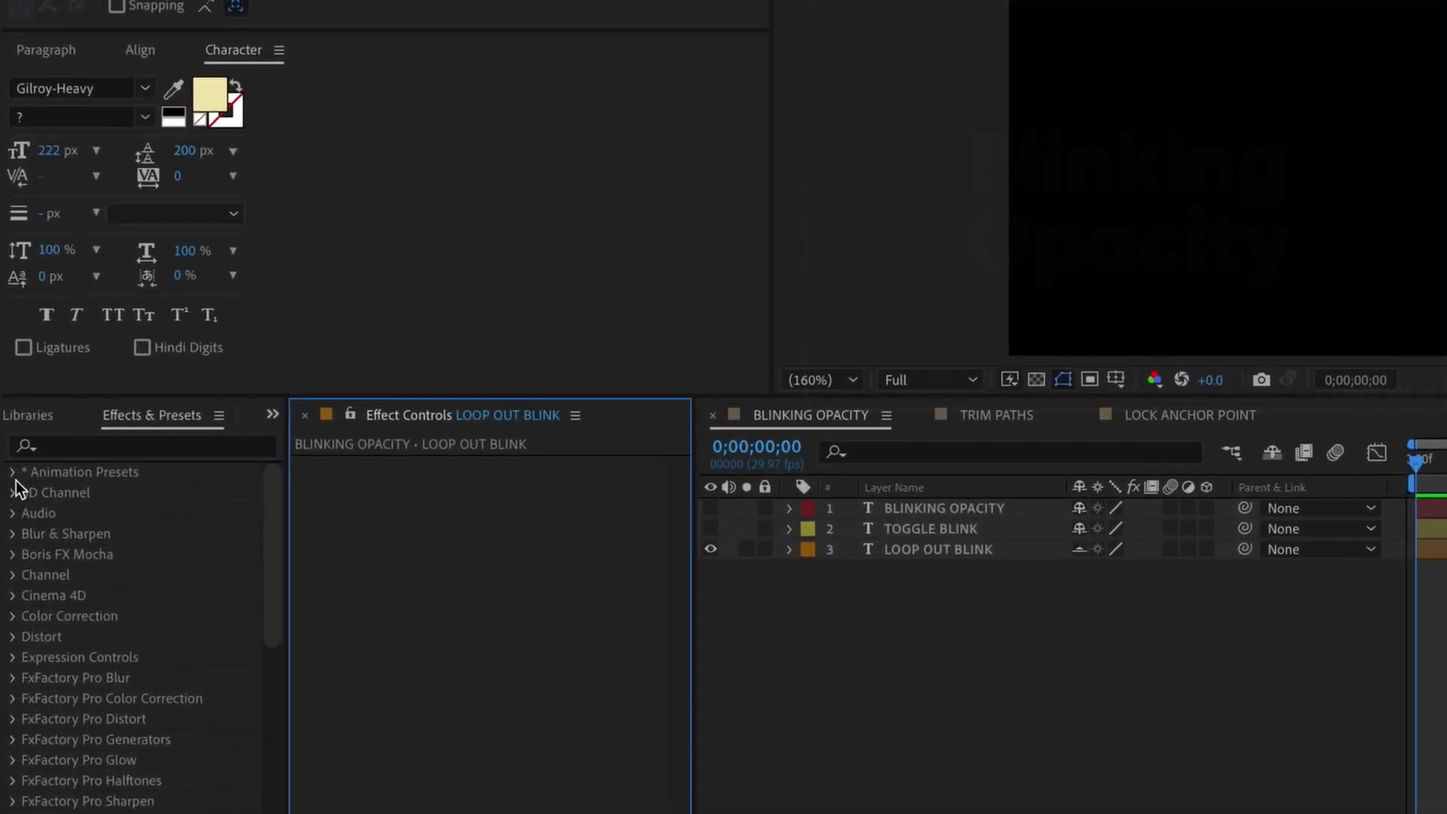
Step: Expand Animation Presets > Presets > Behaviors and select the Blinking Opacity preset
click(12, 472)
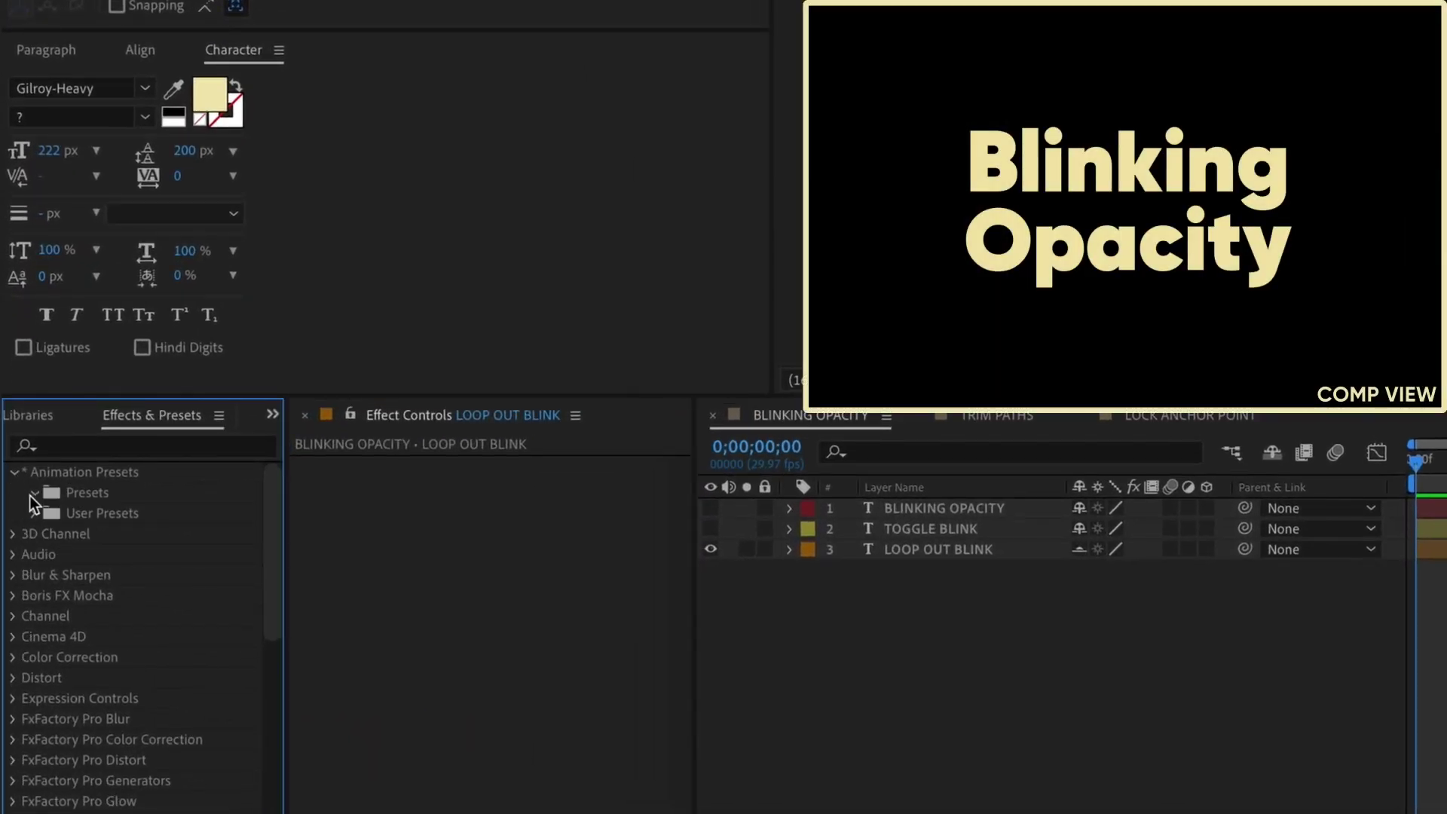
click(34, 493)
click(55, 540)
scroll(156, 562, down, 1)
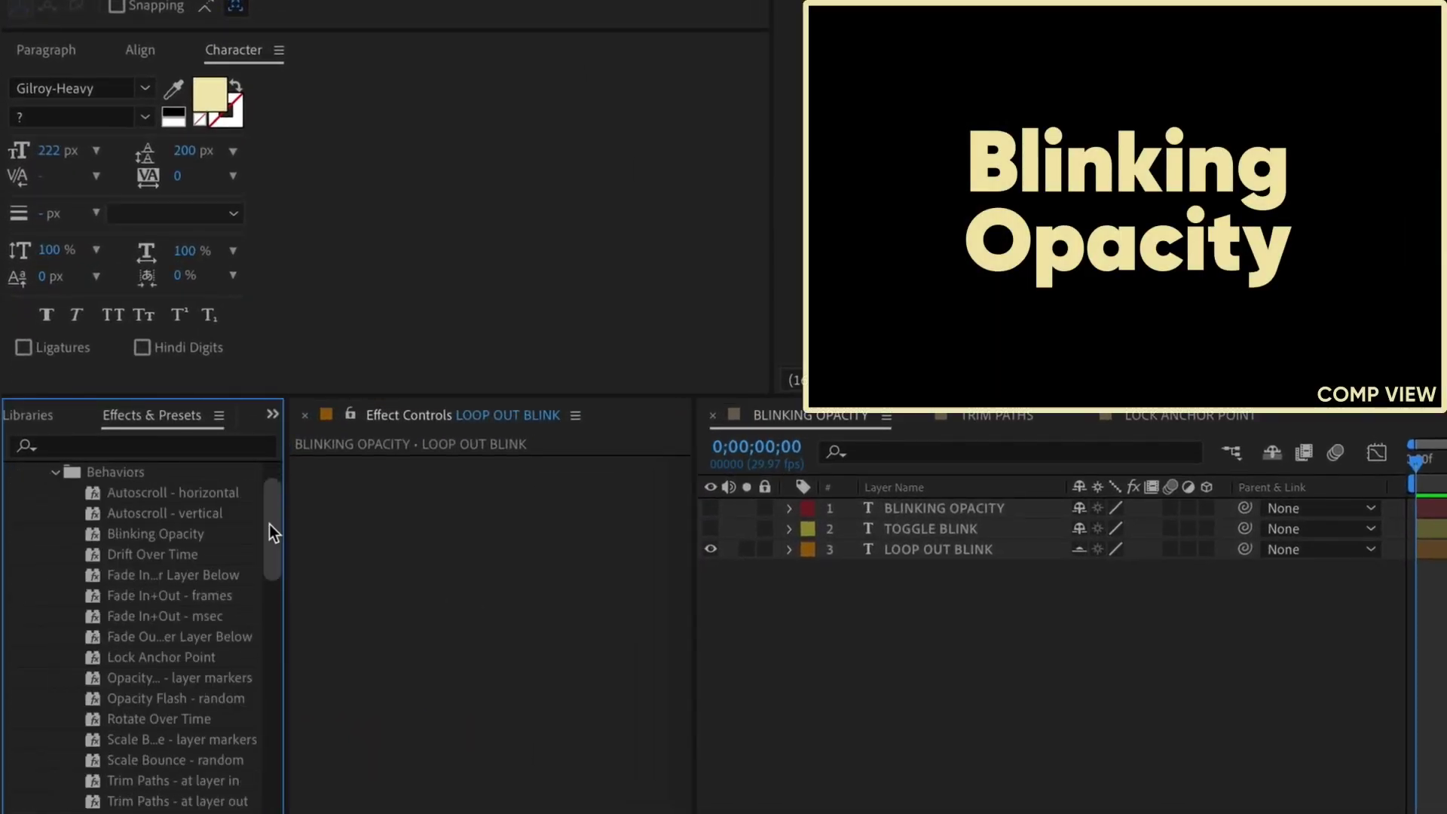
scroll(271, 513, up, 1)
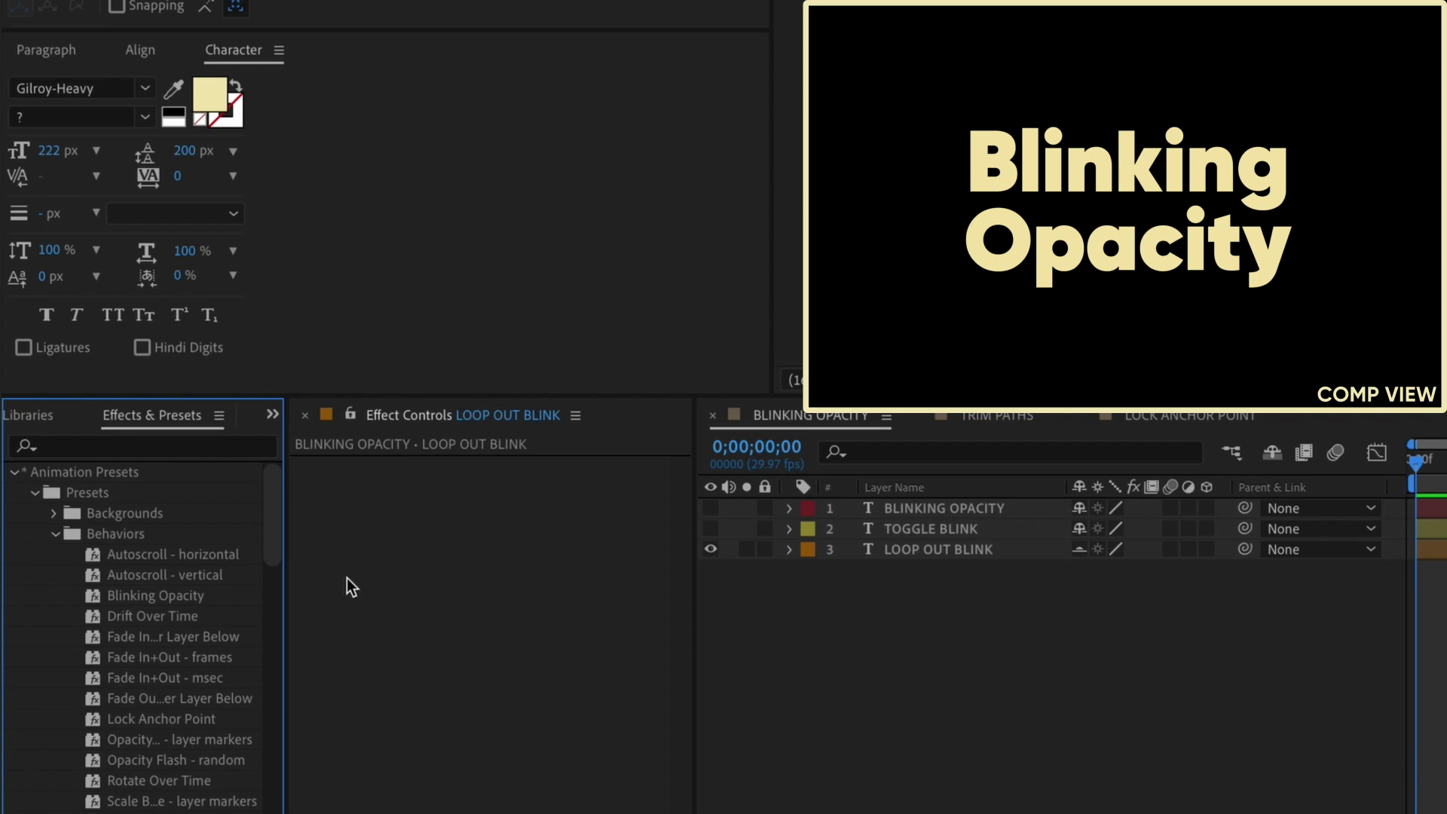
click(214, 595)
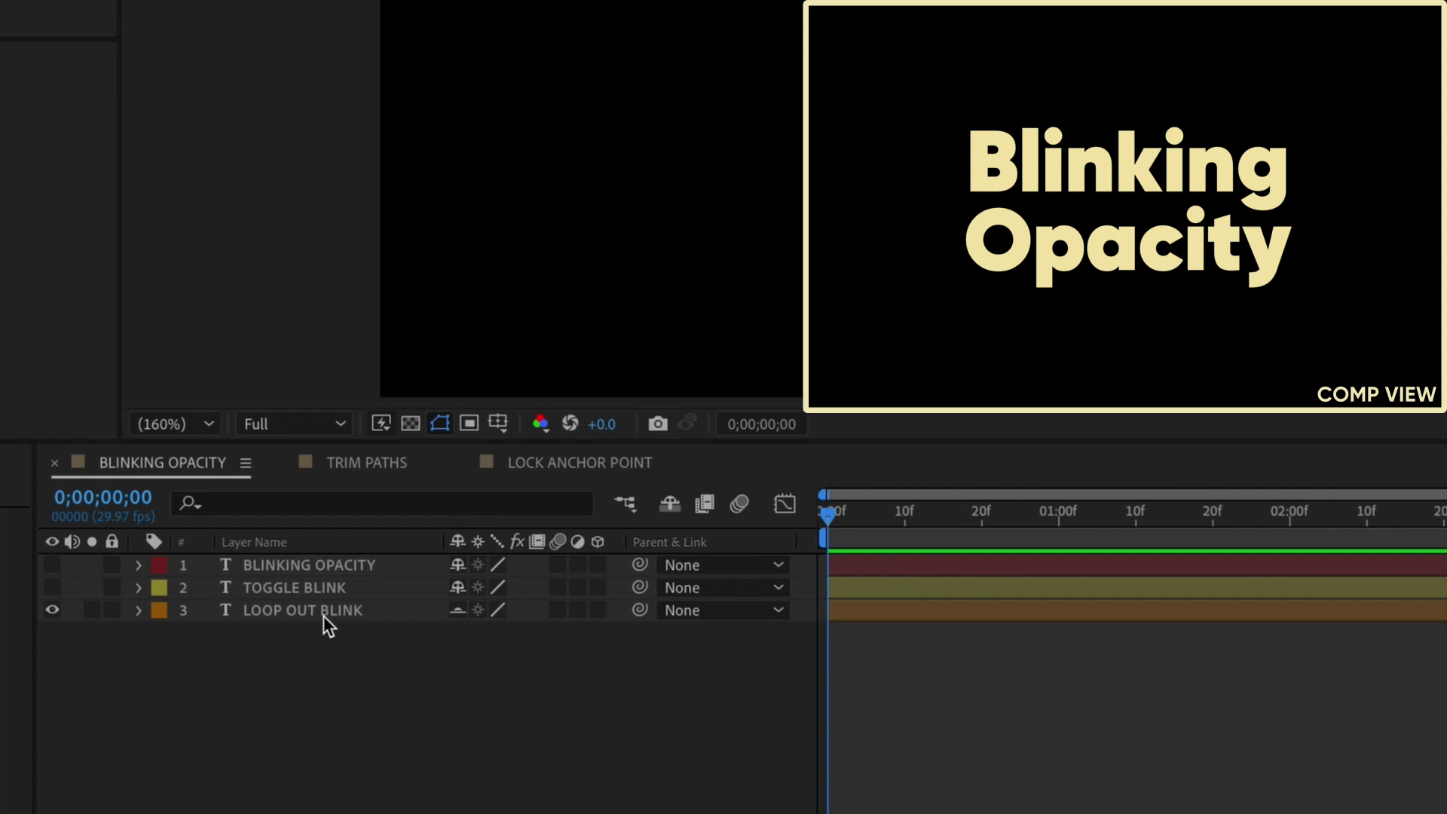
Step: Show the LOOP OUT BLINK layer's Opacity loopOut() expression and preview the blink
click(324, 617)
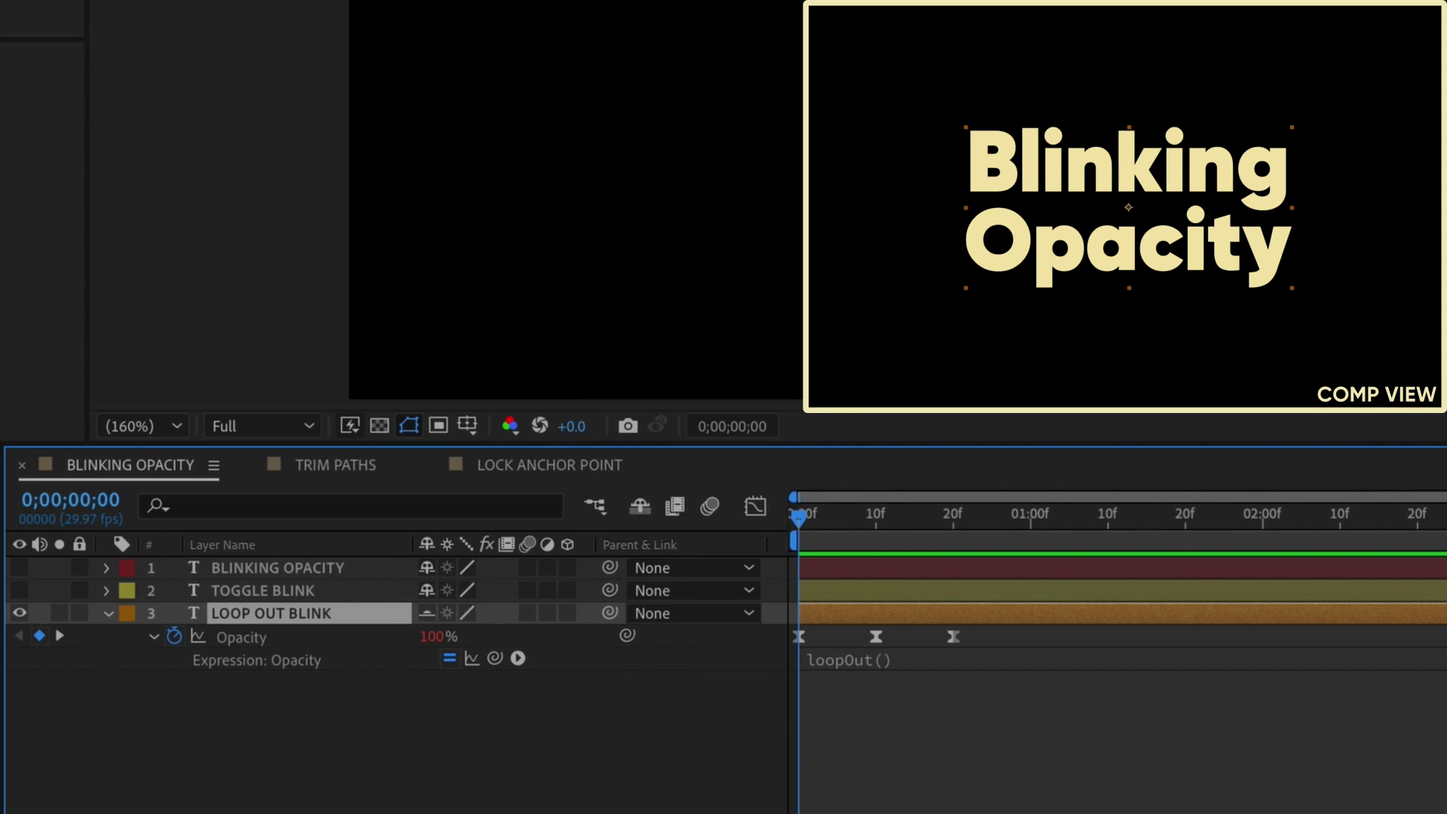
key(F2)
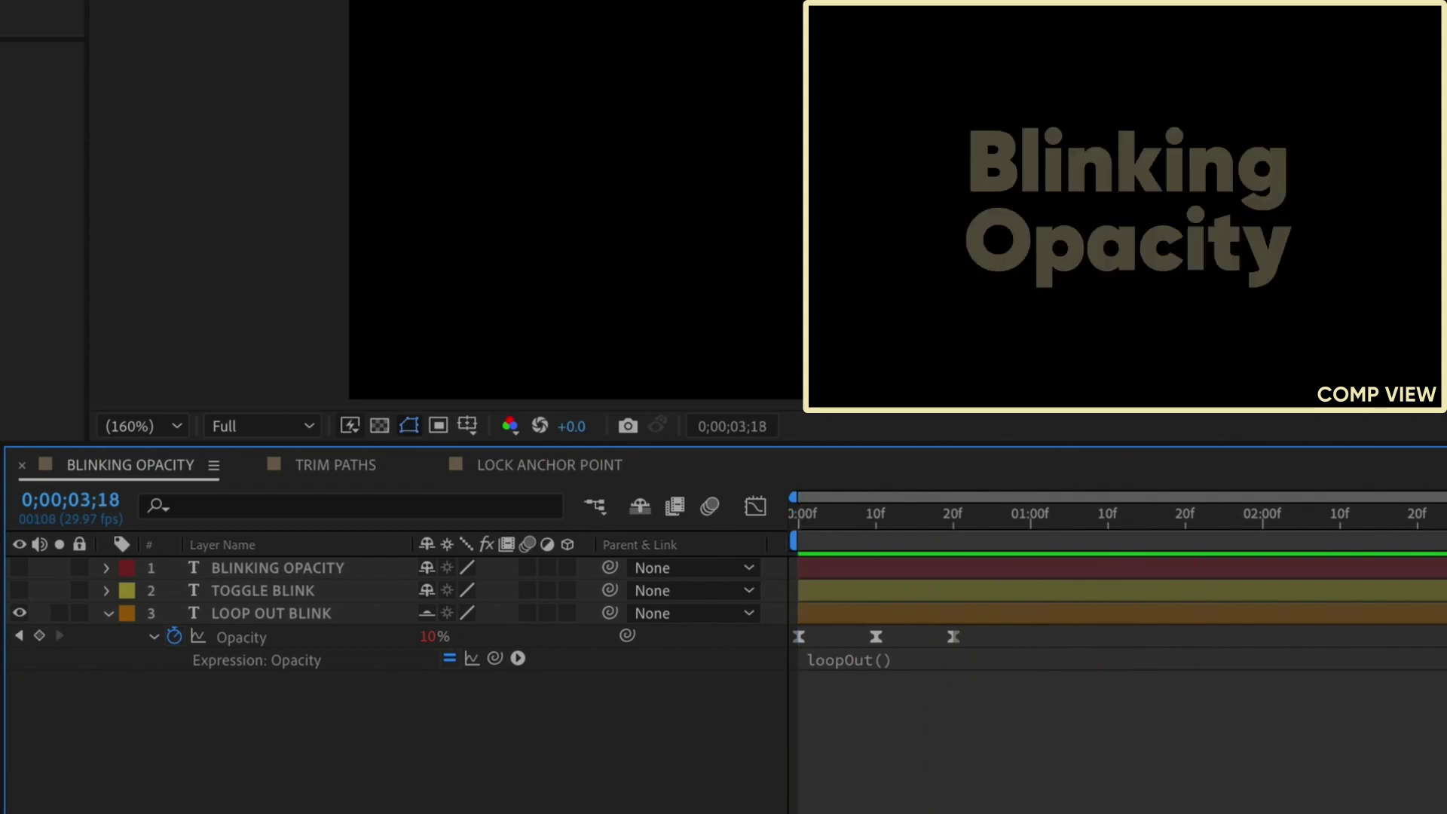
Step: Apply Blinking Opacity to the BLINKING OPACITY text layer with Frequency 3 per second, then preview
click(301, 573)
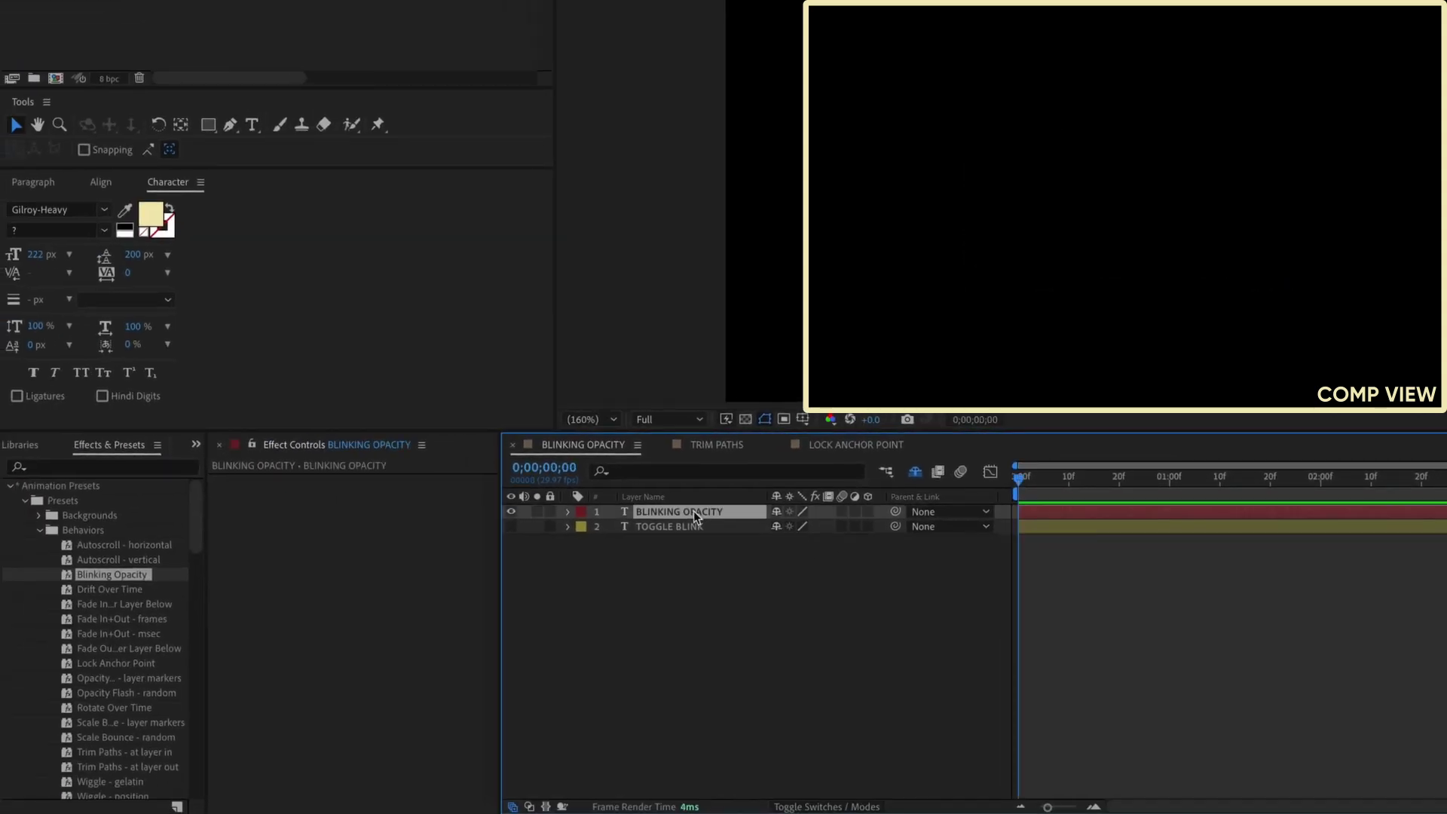
drag(103, 583, 507, 630)
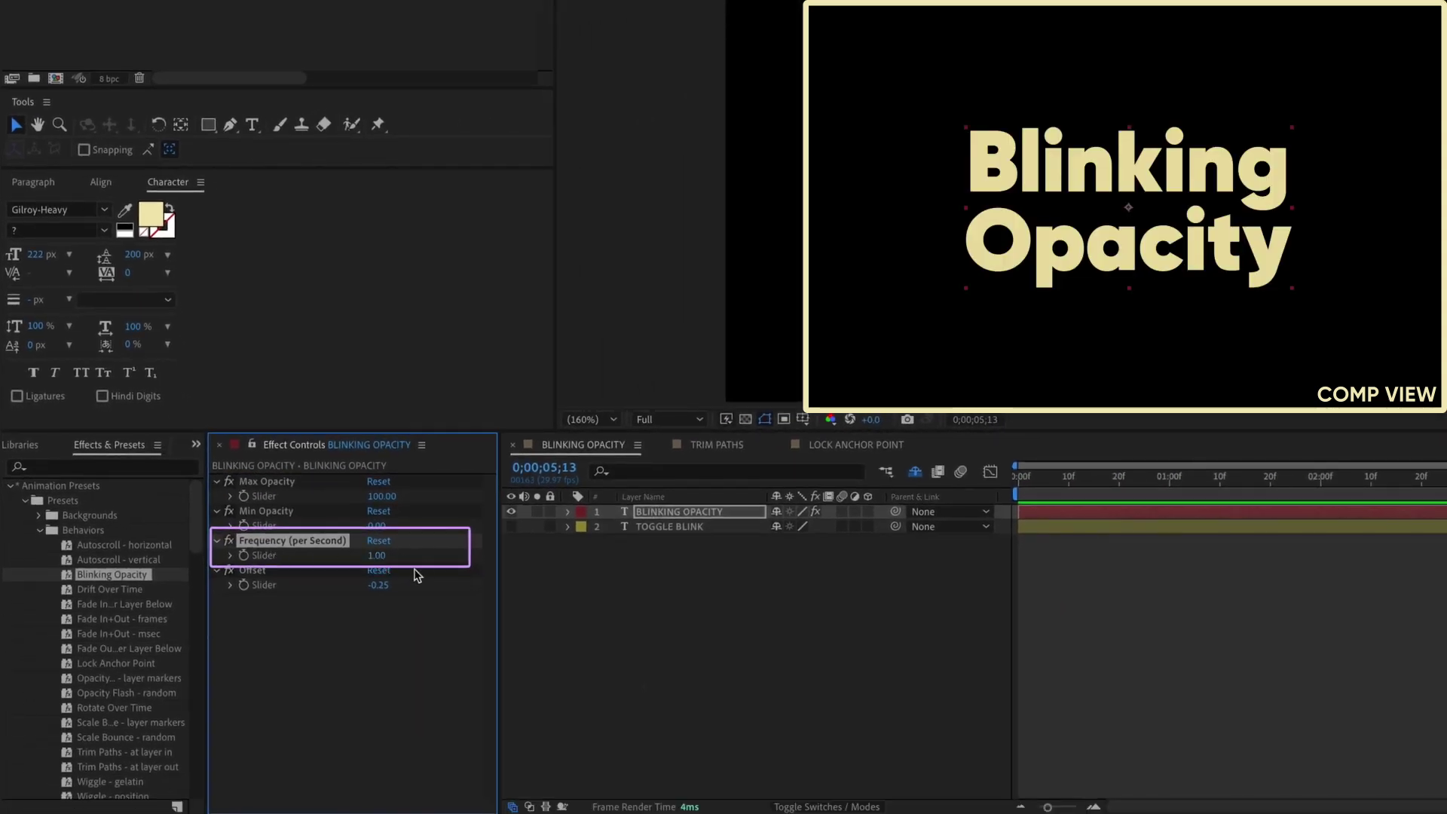
click(377, 555)
text(3)
click(616, 616)
key(space)
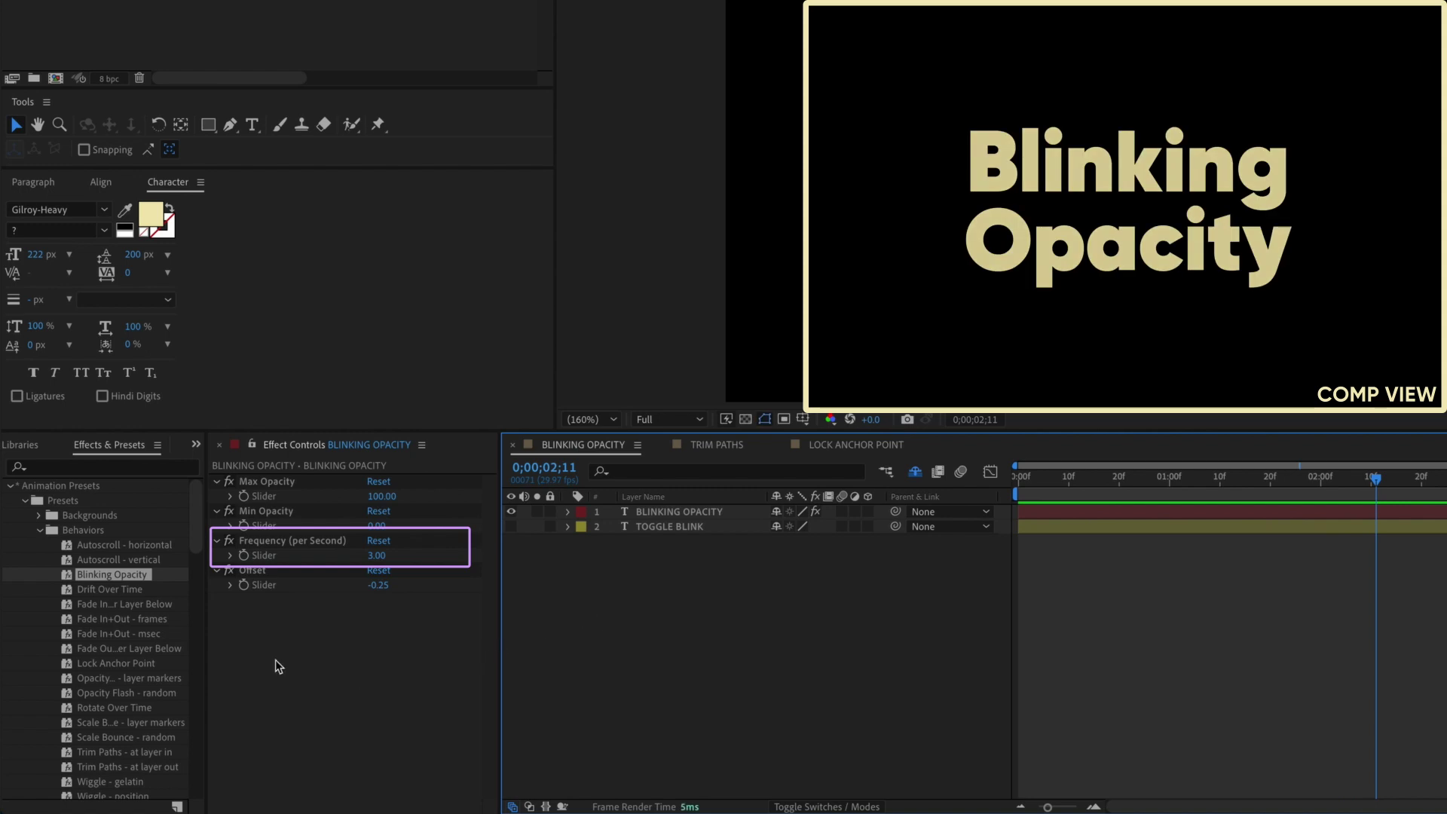
click(278, 571)
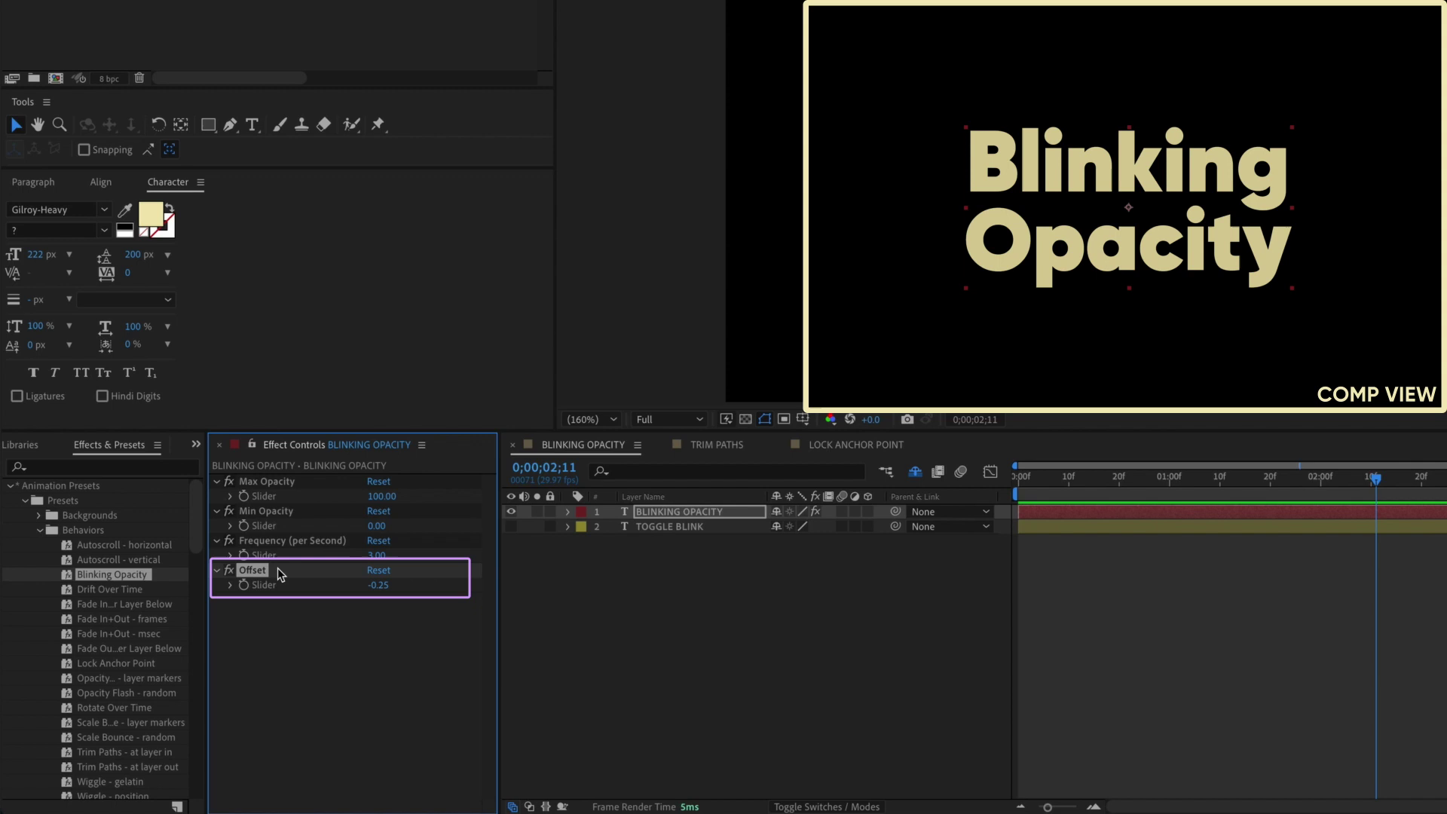
Step: Select the TOGGLE BLINK layer and reveal its Opacity loopOut() expression with U
click(650, 526)
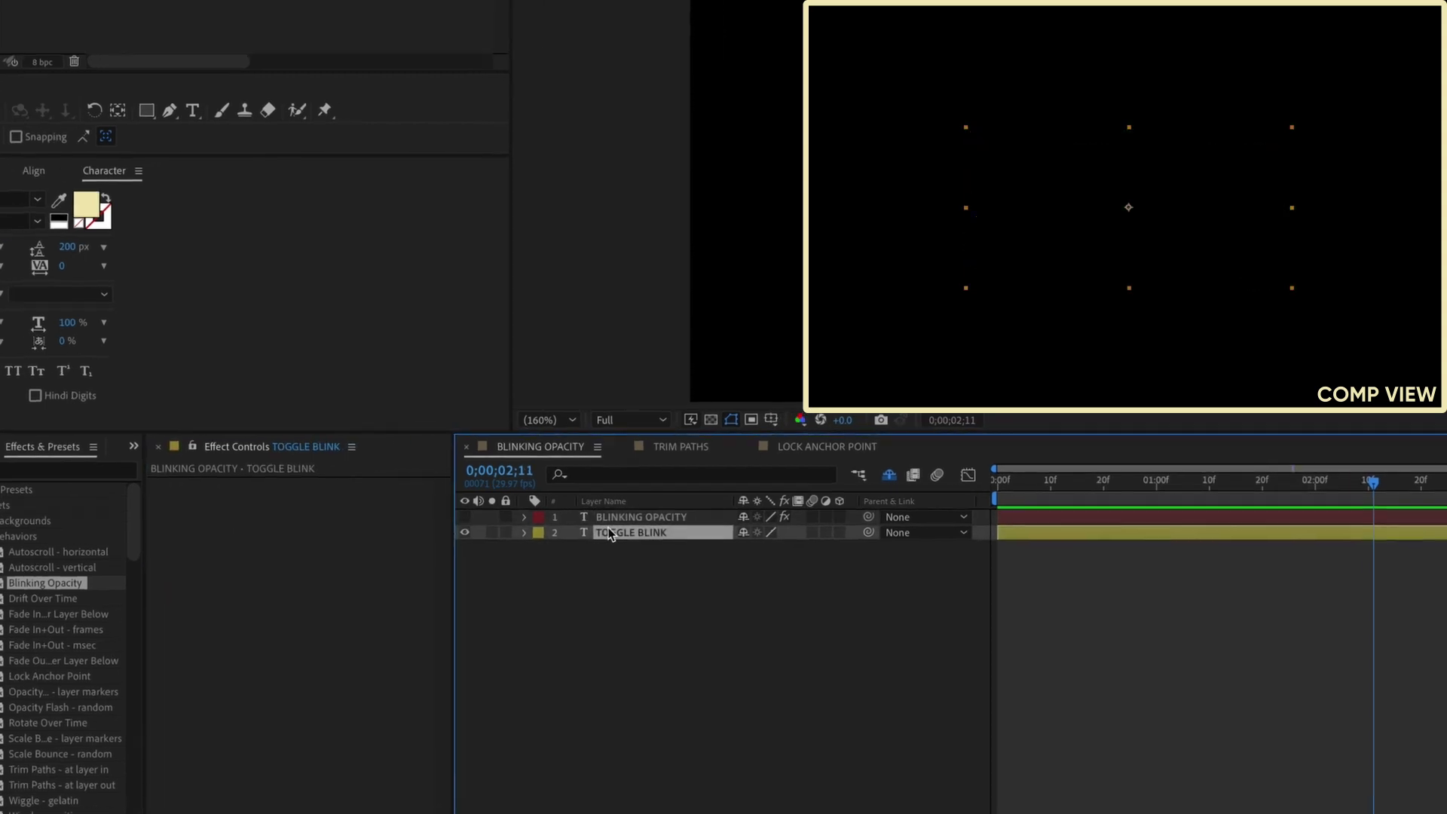
key(u)
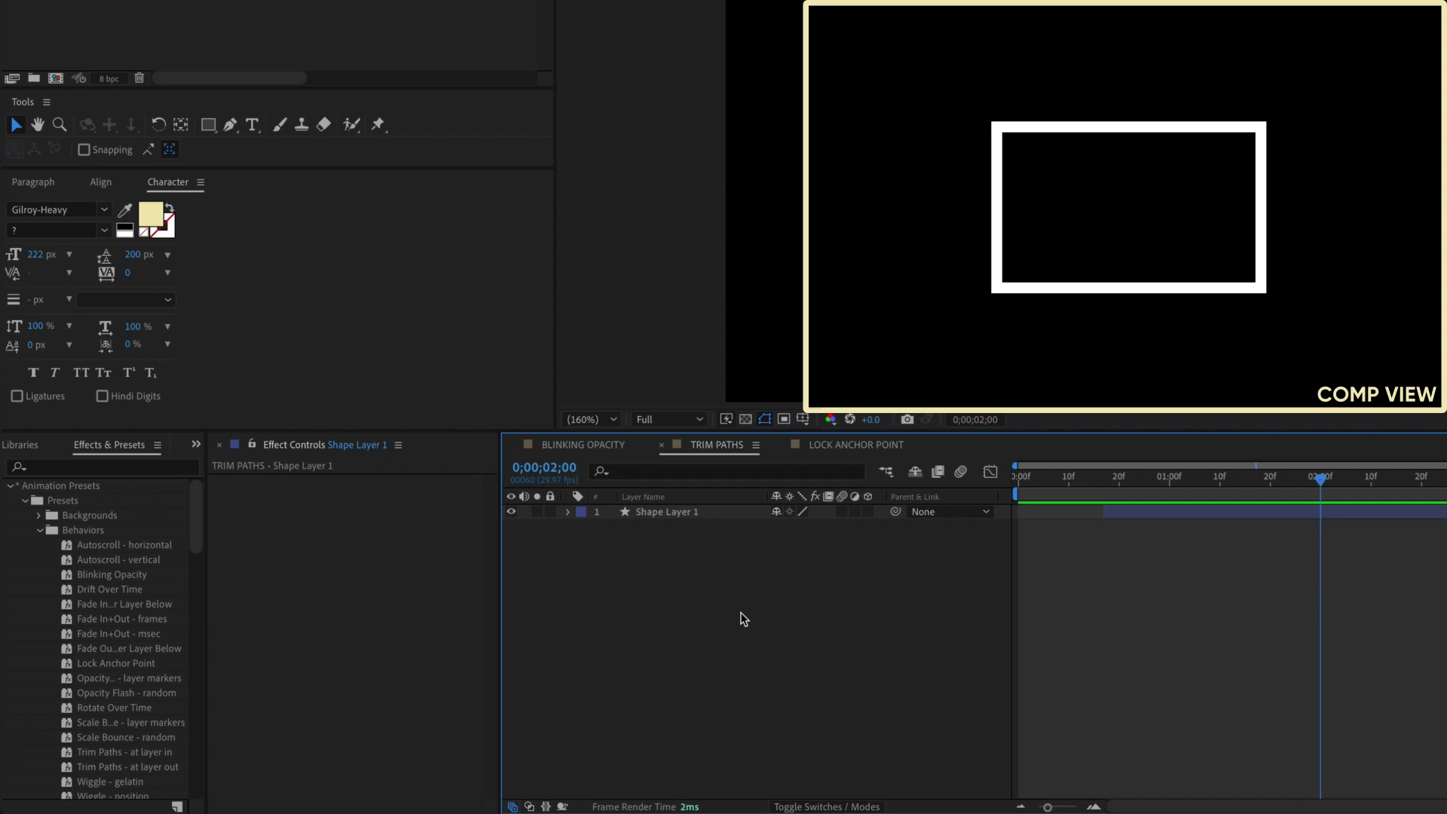
Step: Apply the Trim Paths - at layer in preset to Shape Layer 1
click(677, 512)
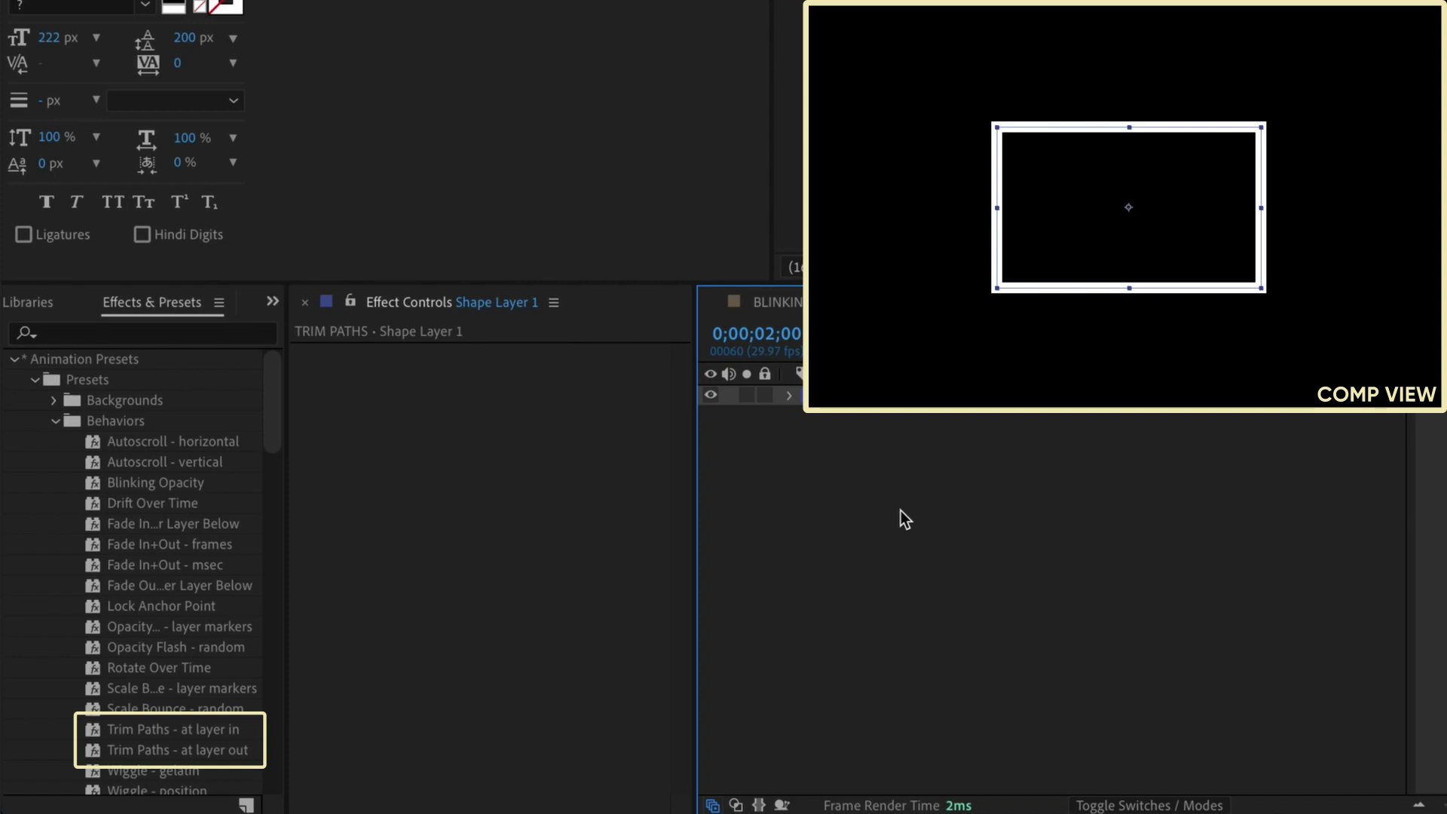
click(165, 732)
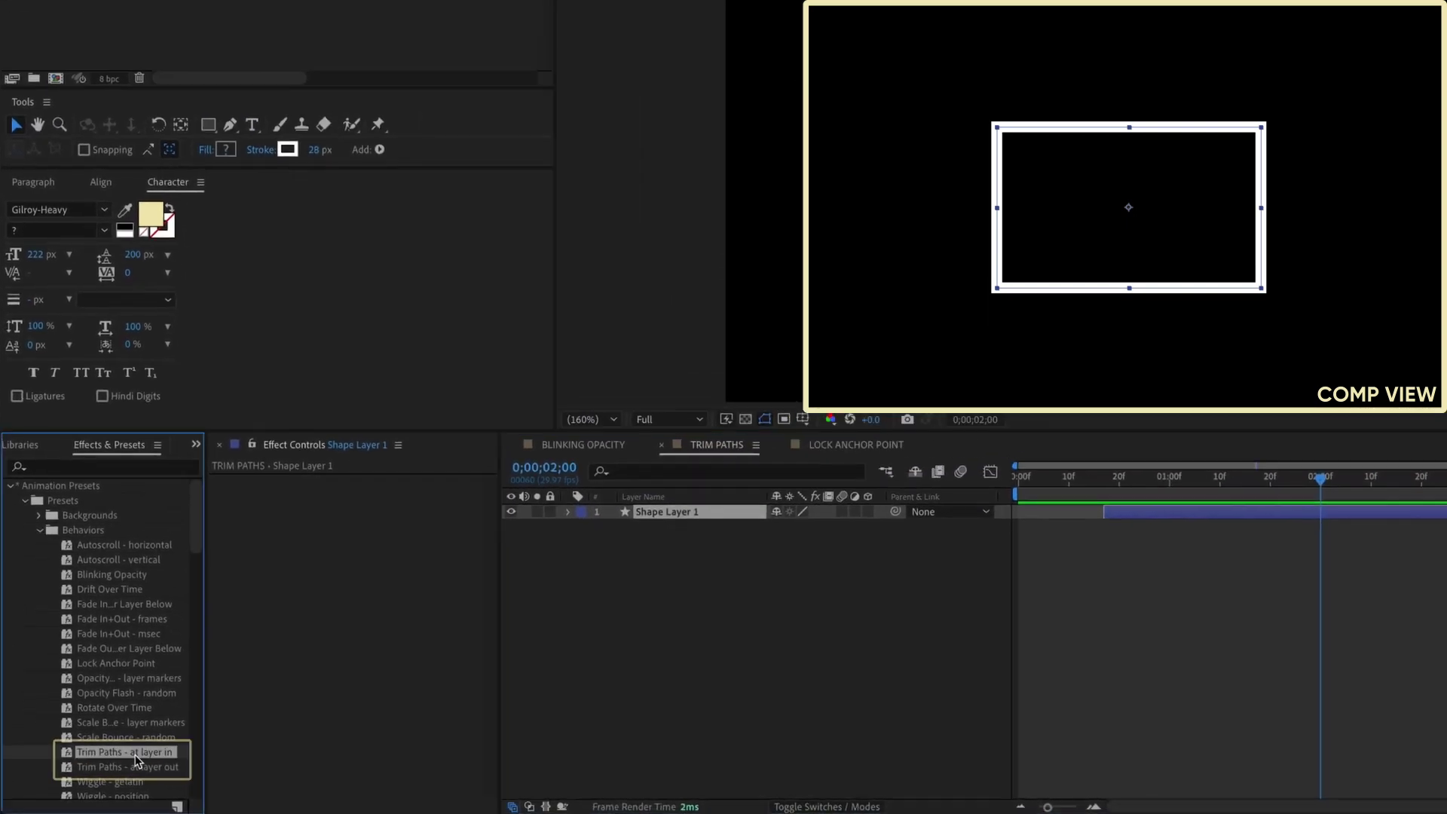
double_click(136, 753)
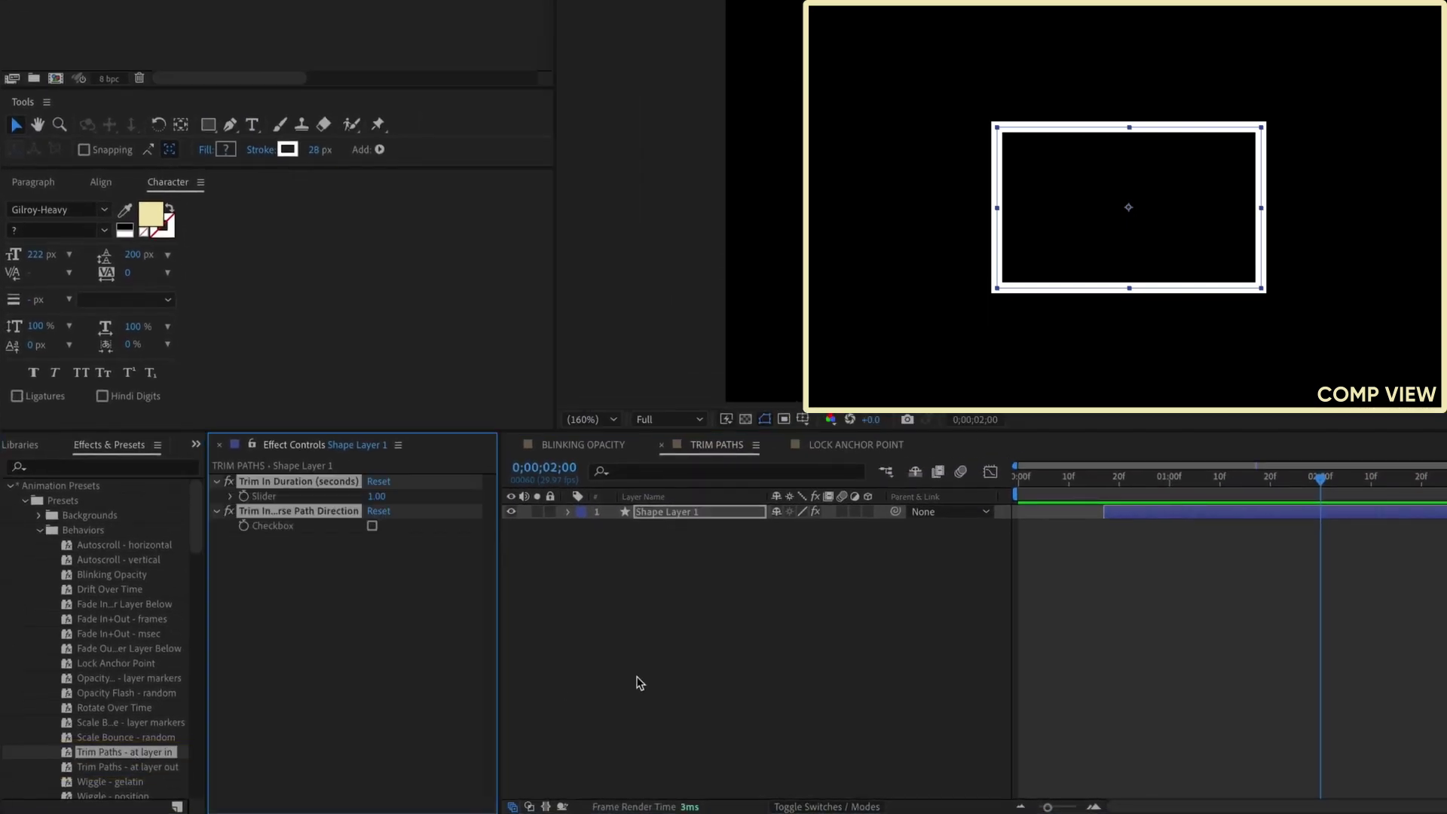
click(351, 597)
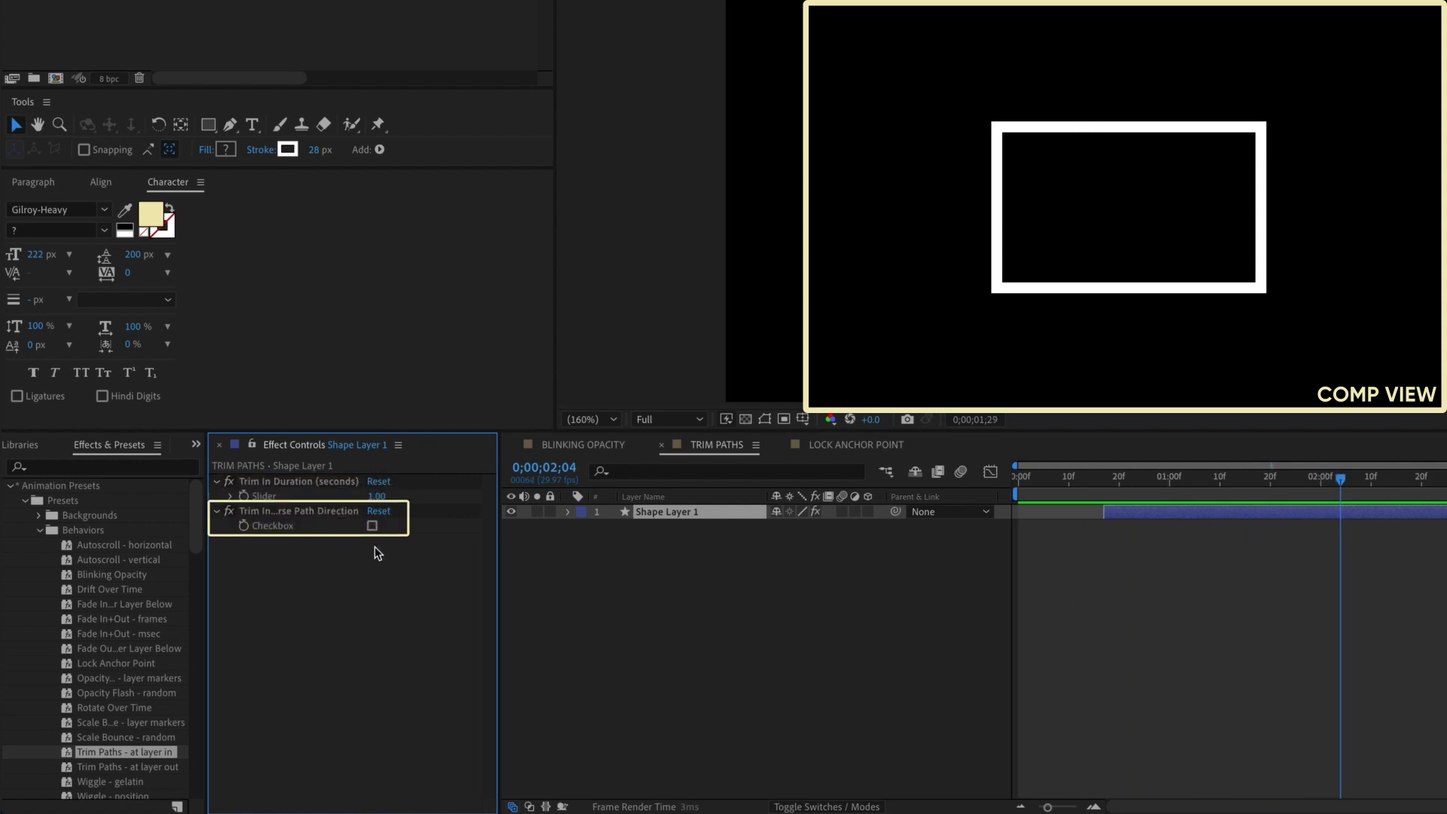
Step: Reverse the path direction, shift the layer's in point, and preview the stroke drawing on
click(372, 525)
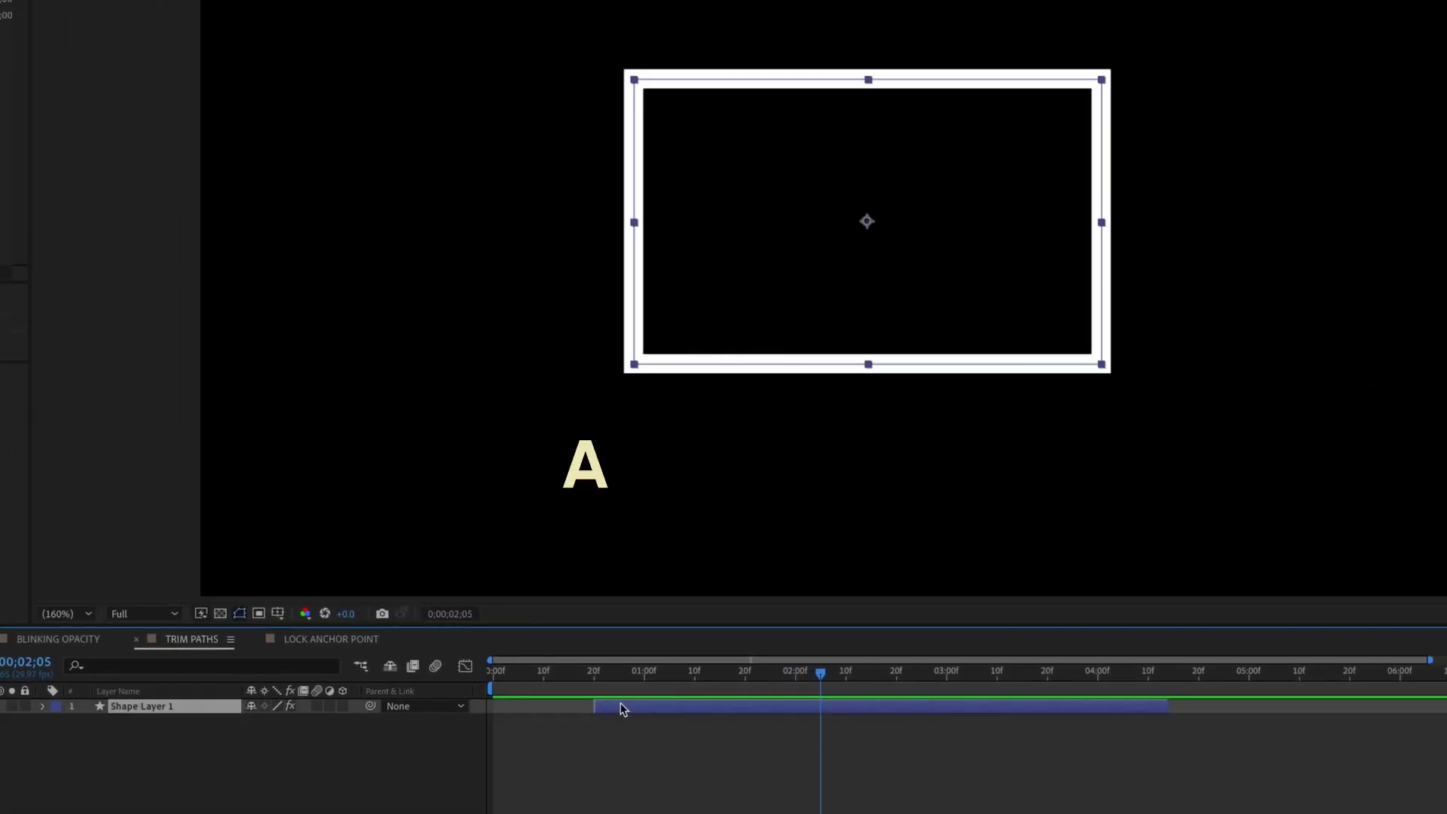
drag(1101, 525, 1147, 561)
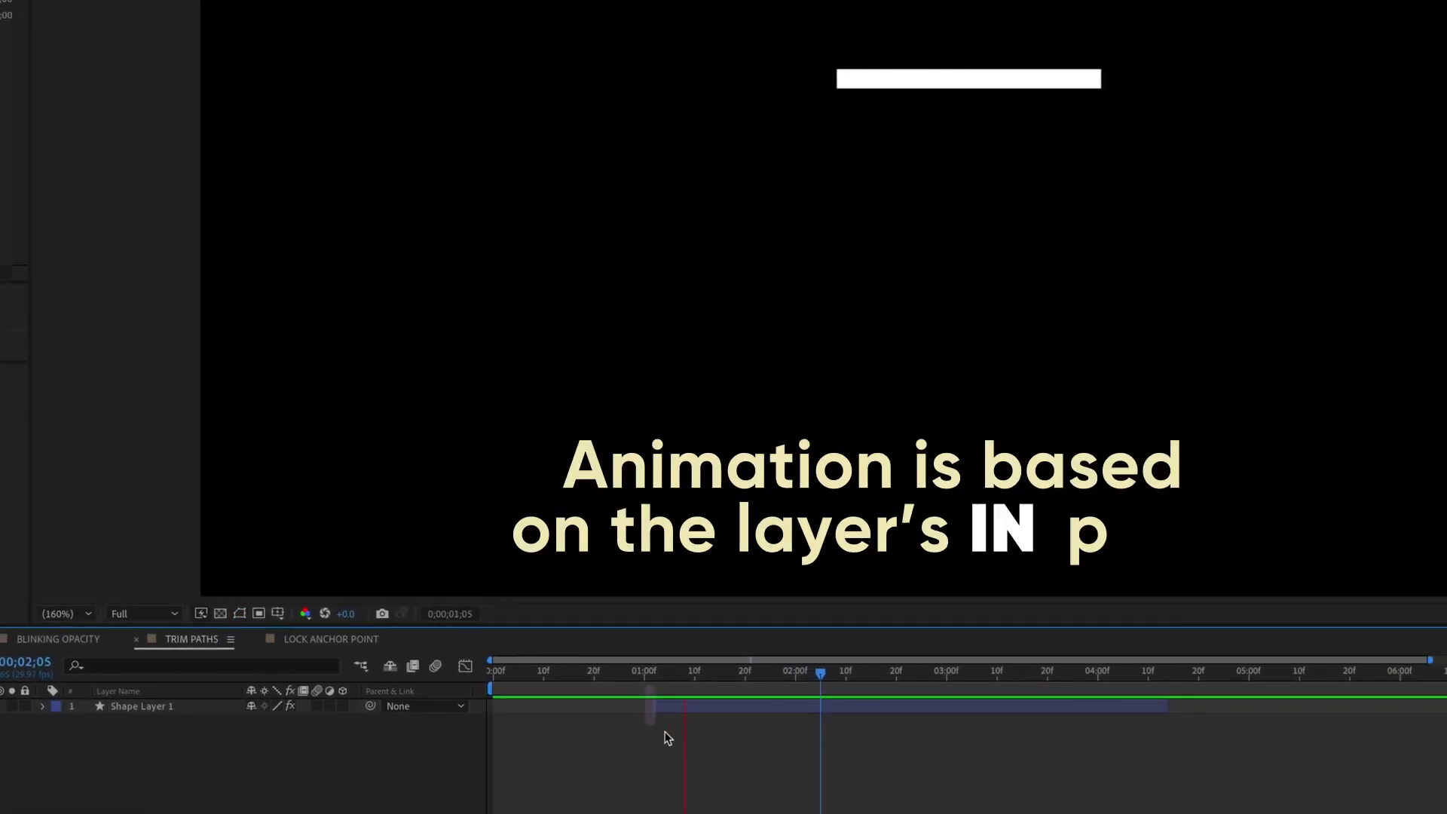
key(ctrl+a)
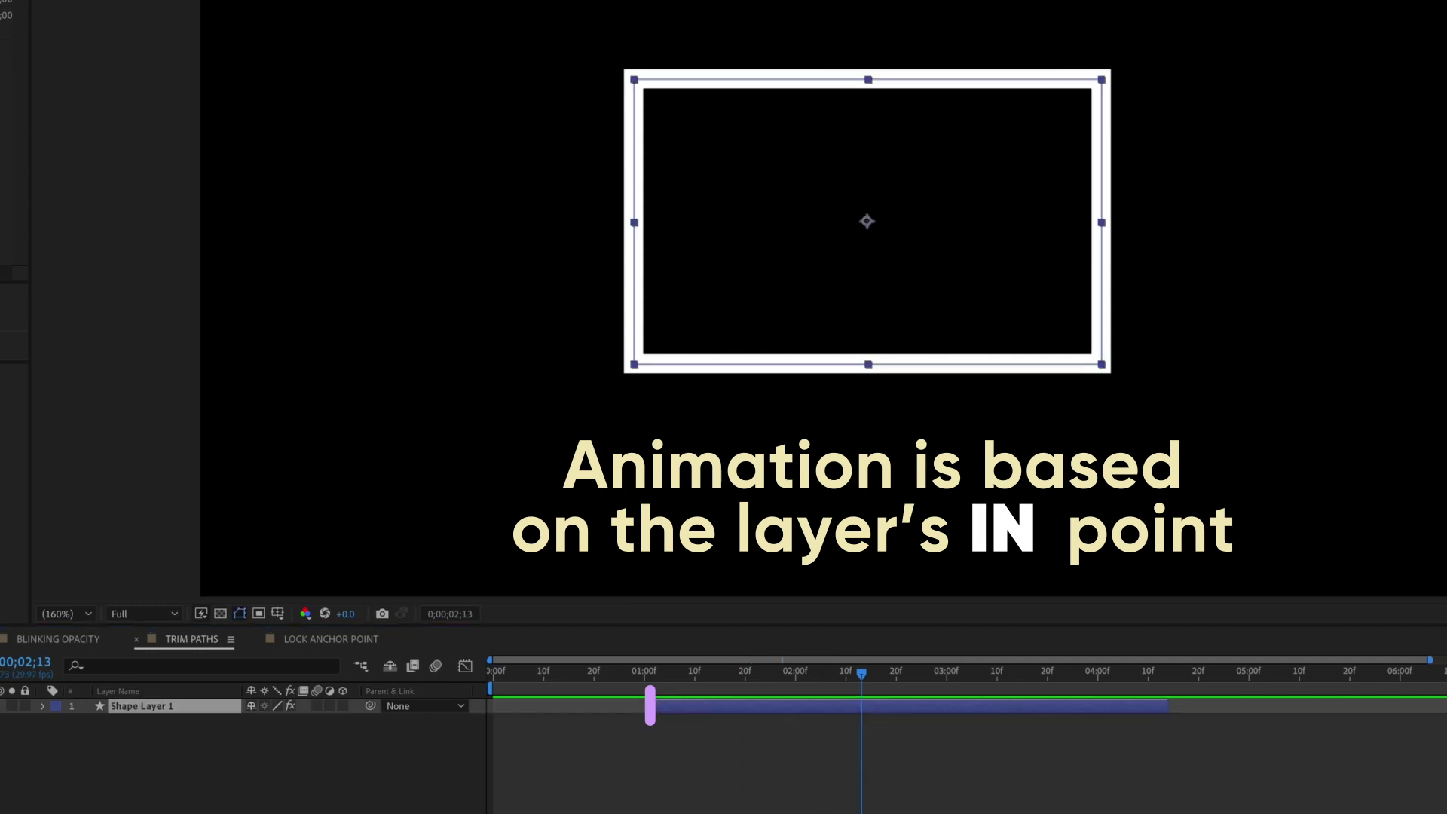
click(635, 671)
drag(683, 707, 580, 710)
click(530, 670)
key(space)
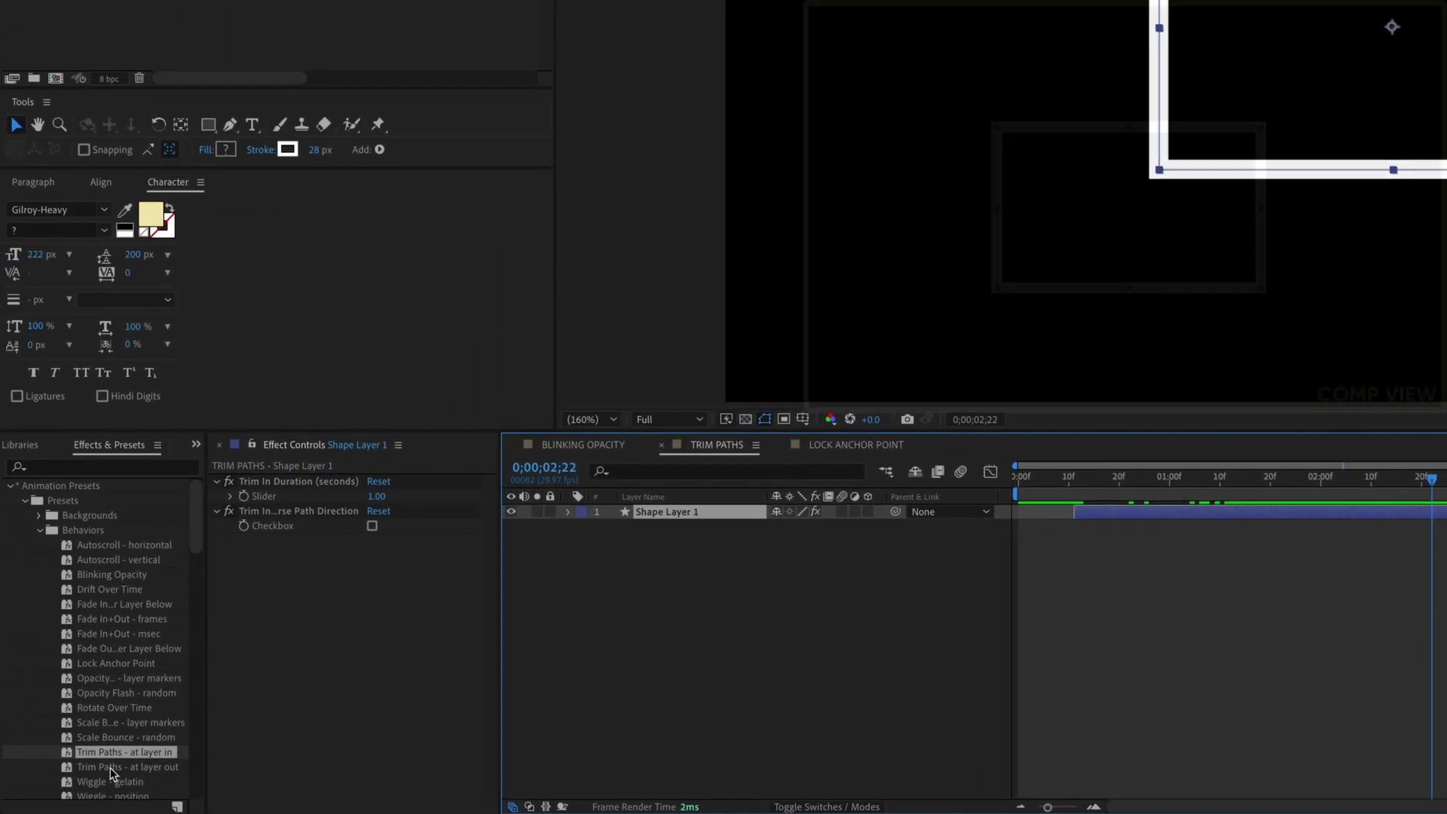
Step: Add Trim Paths - at layer out (1.00 s) to Shape Layer 1 and preview the stroke trimming
drag(111, 773, 349, 665)
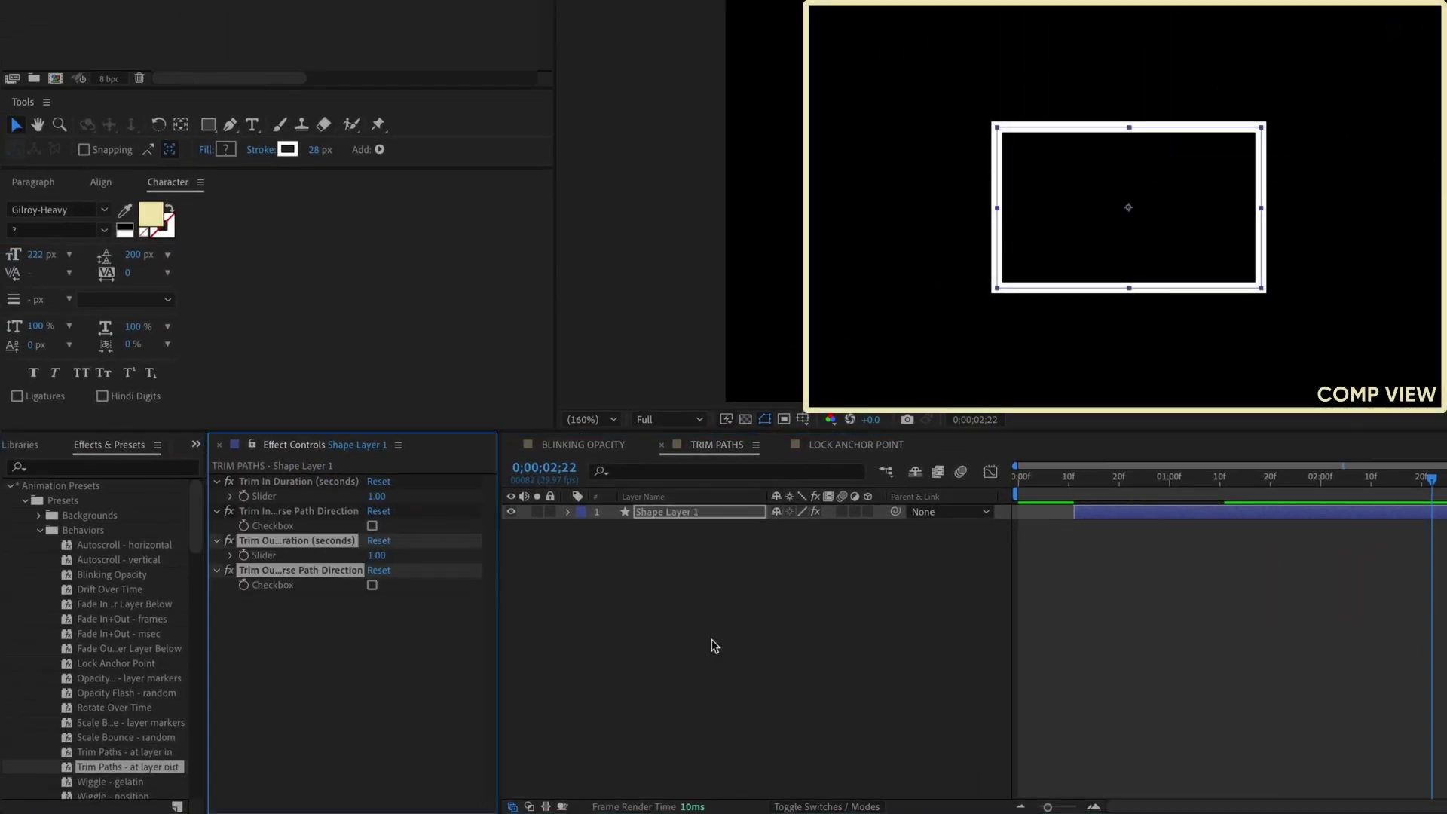
click(1110, 584)
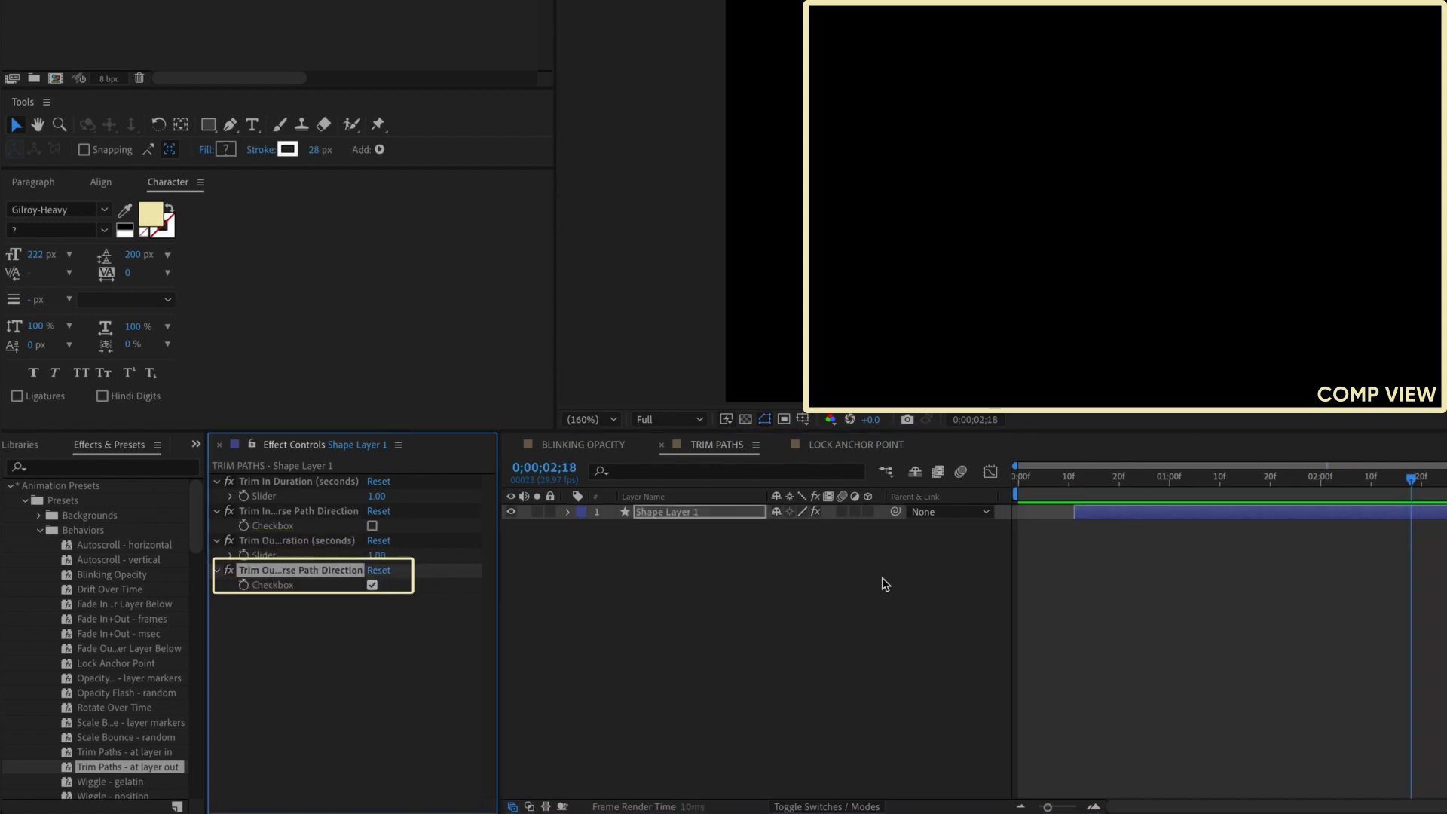
key(space)
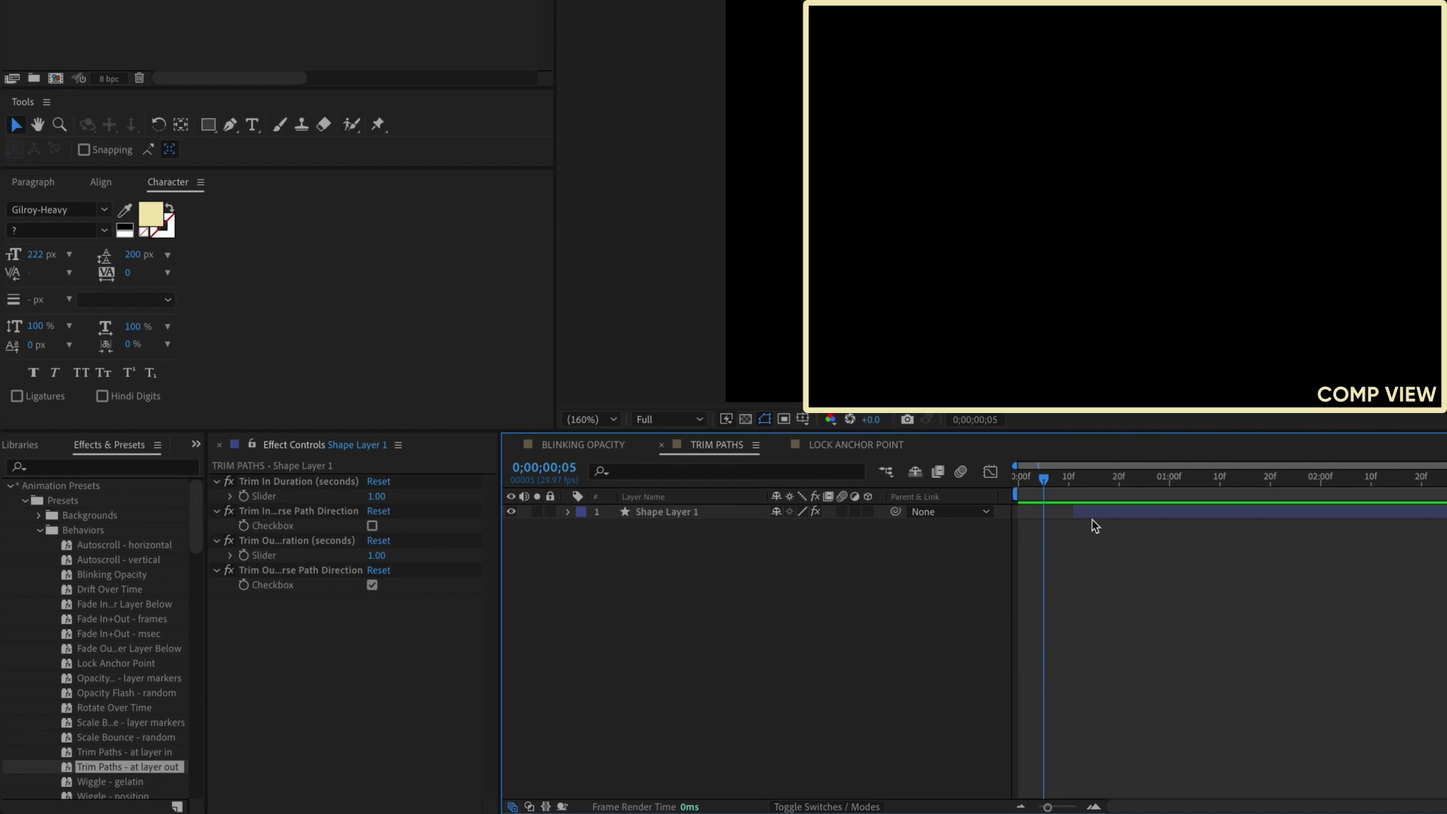
drag(1113, 483, 1189, 479)
click(1189, 512)
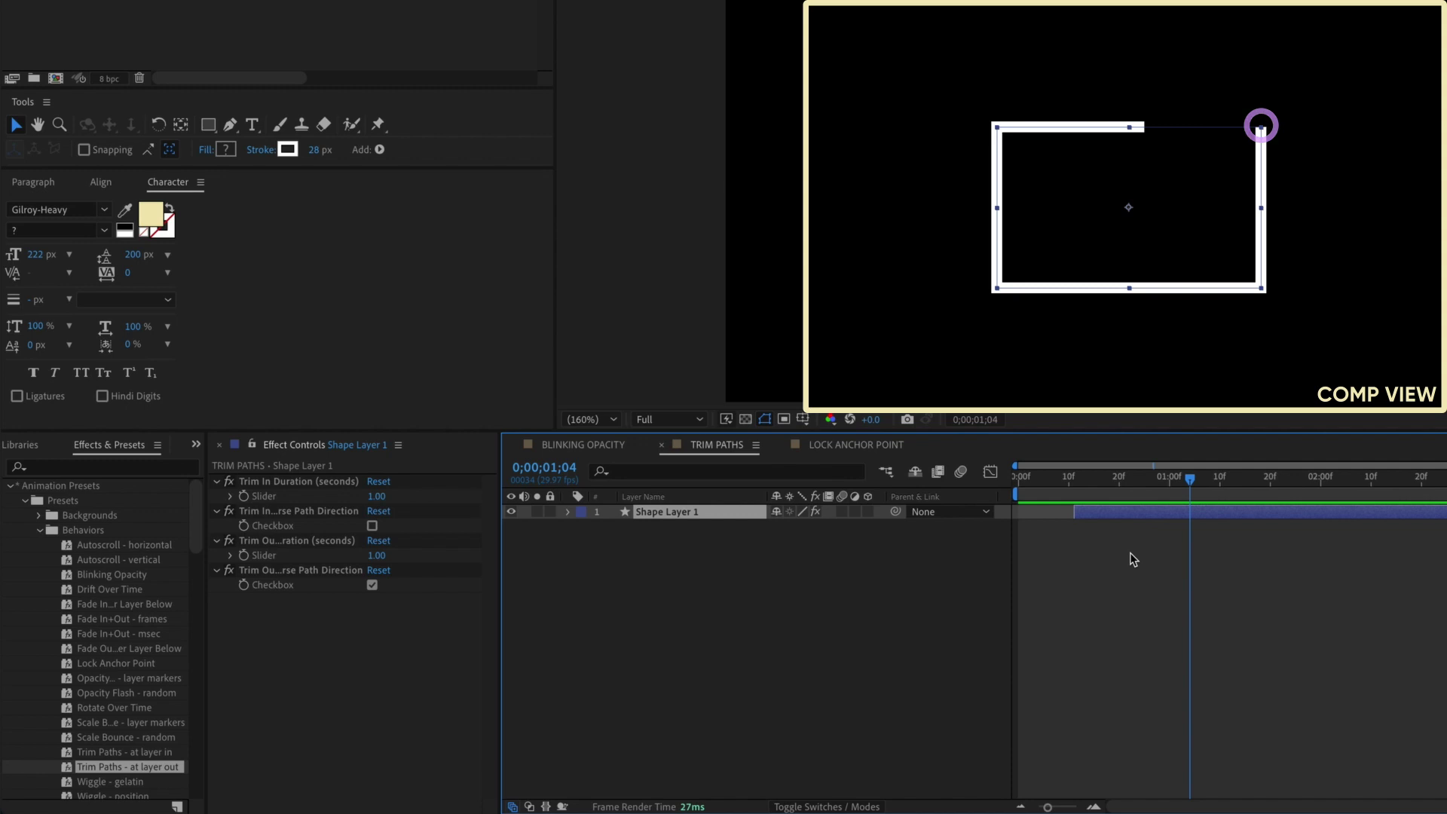
Step: Add an Angle Control to Shape Layer 1, test it on the Trim Paths Offset, then reset to 0°
click(359, 12)
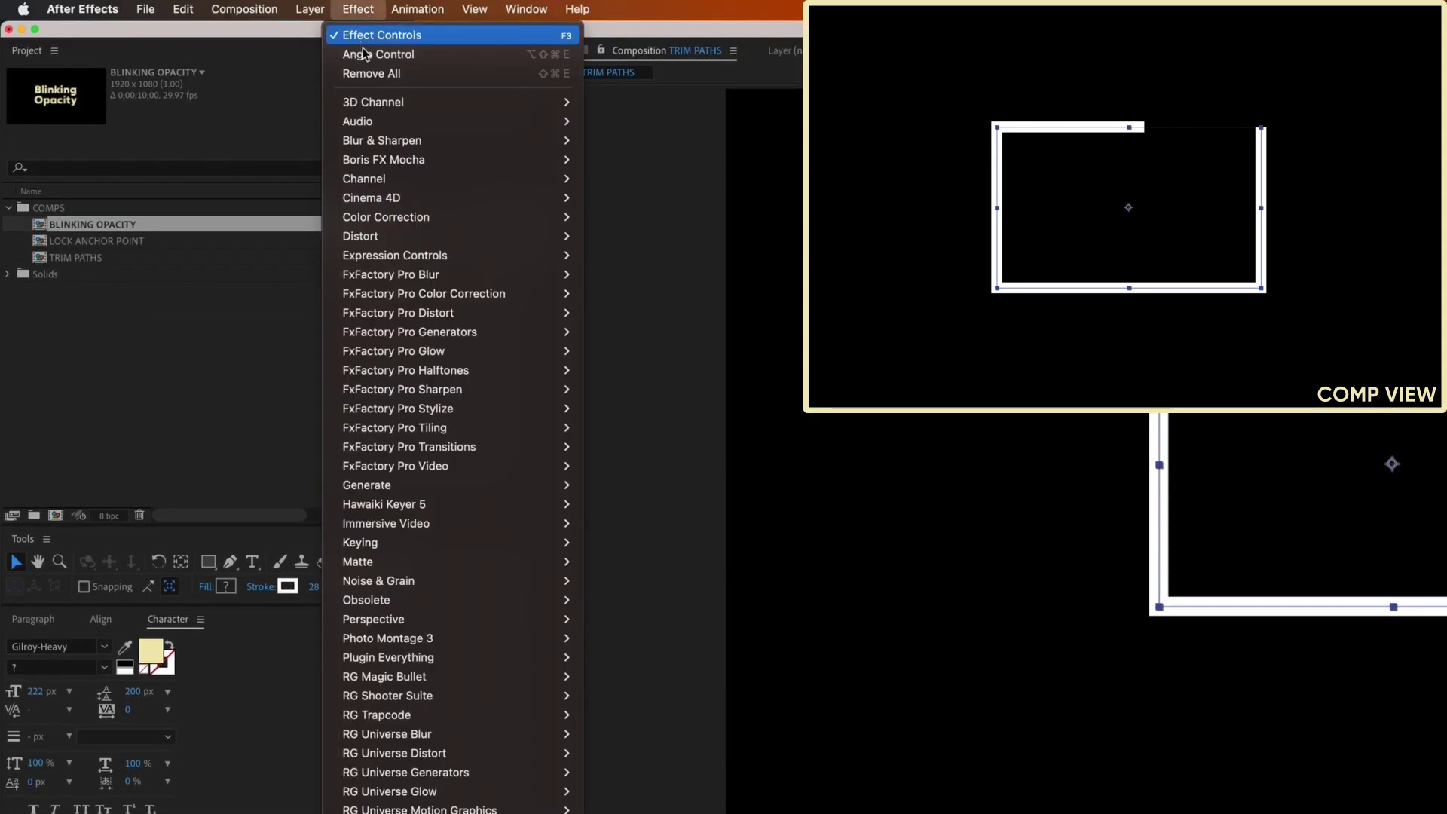
mouse_move(422, 256)
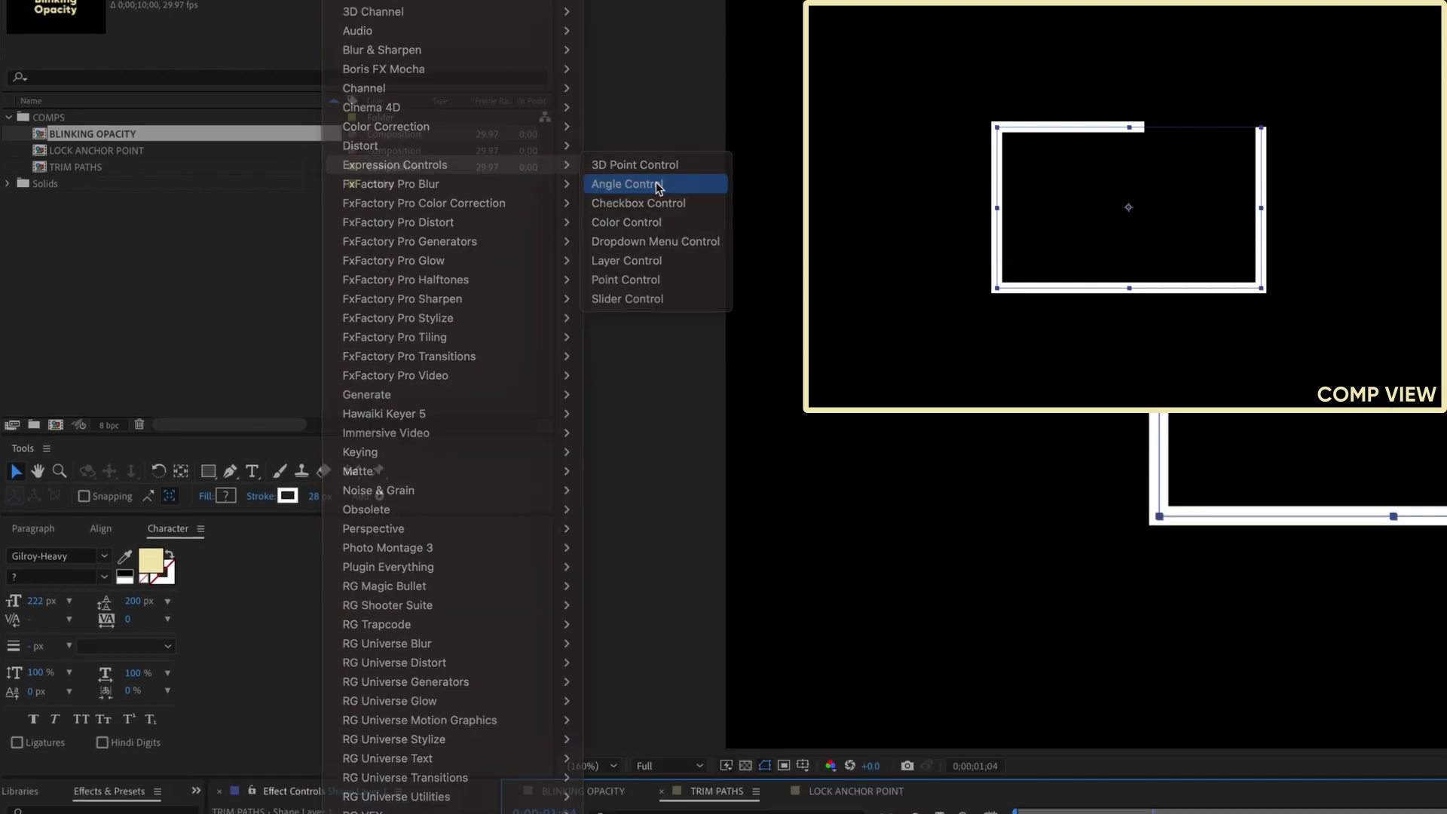
click(658, 275)
click(599, 572)
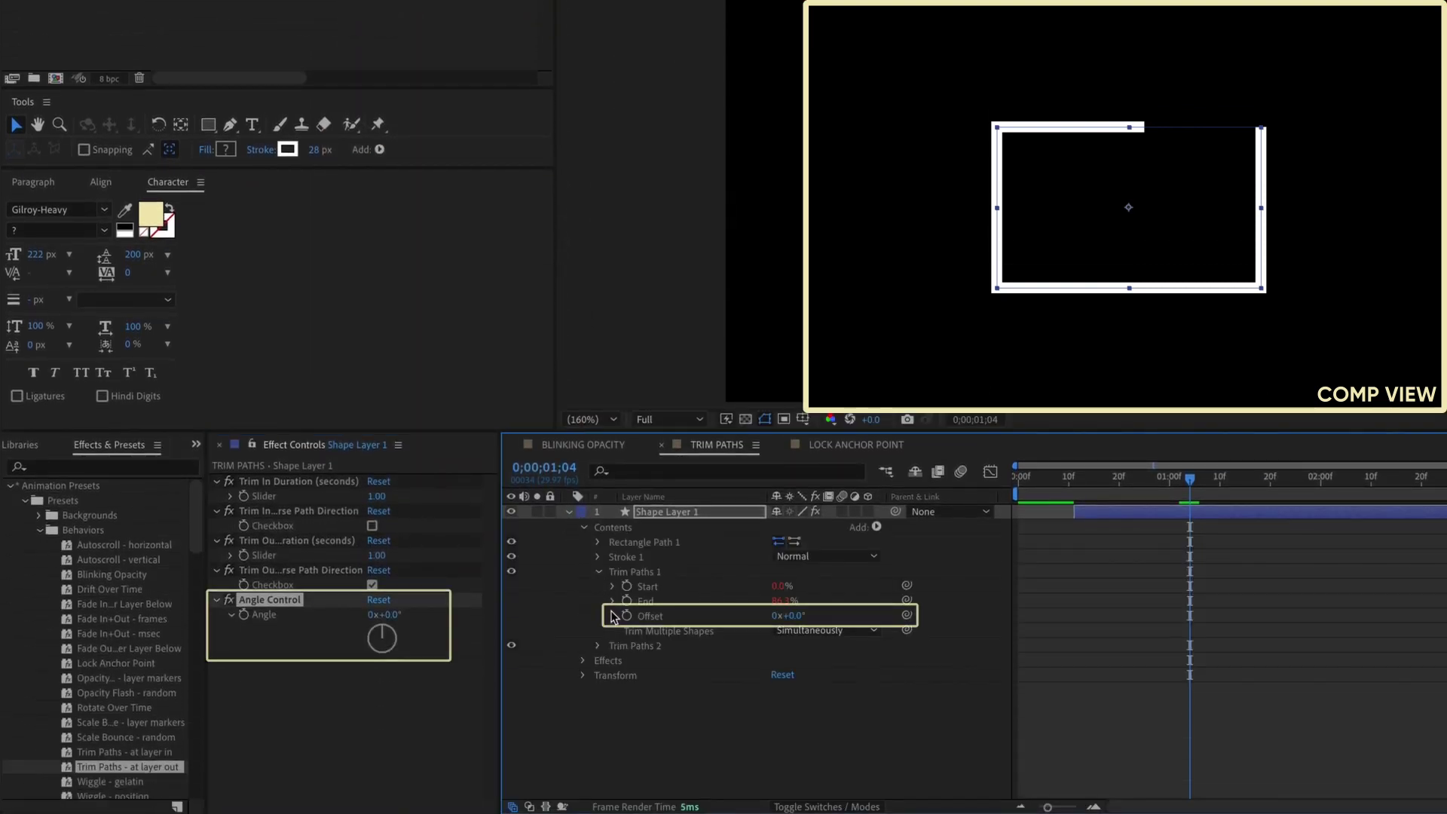
click(532, 625)
mouse_move(389, 619)
mouse_down()
mouse_move(283, 602)
mouse_move(461, 588)
mouse_move(430, 588)
mouse_up()
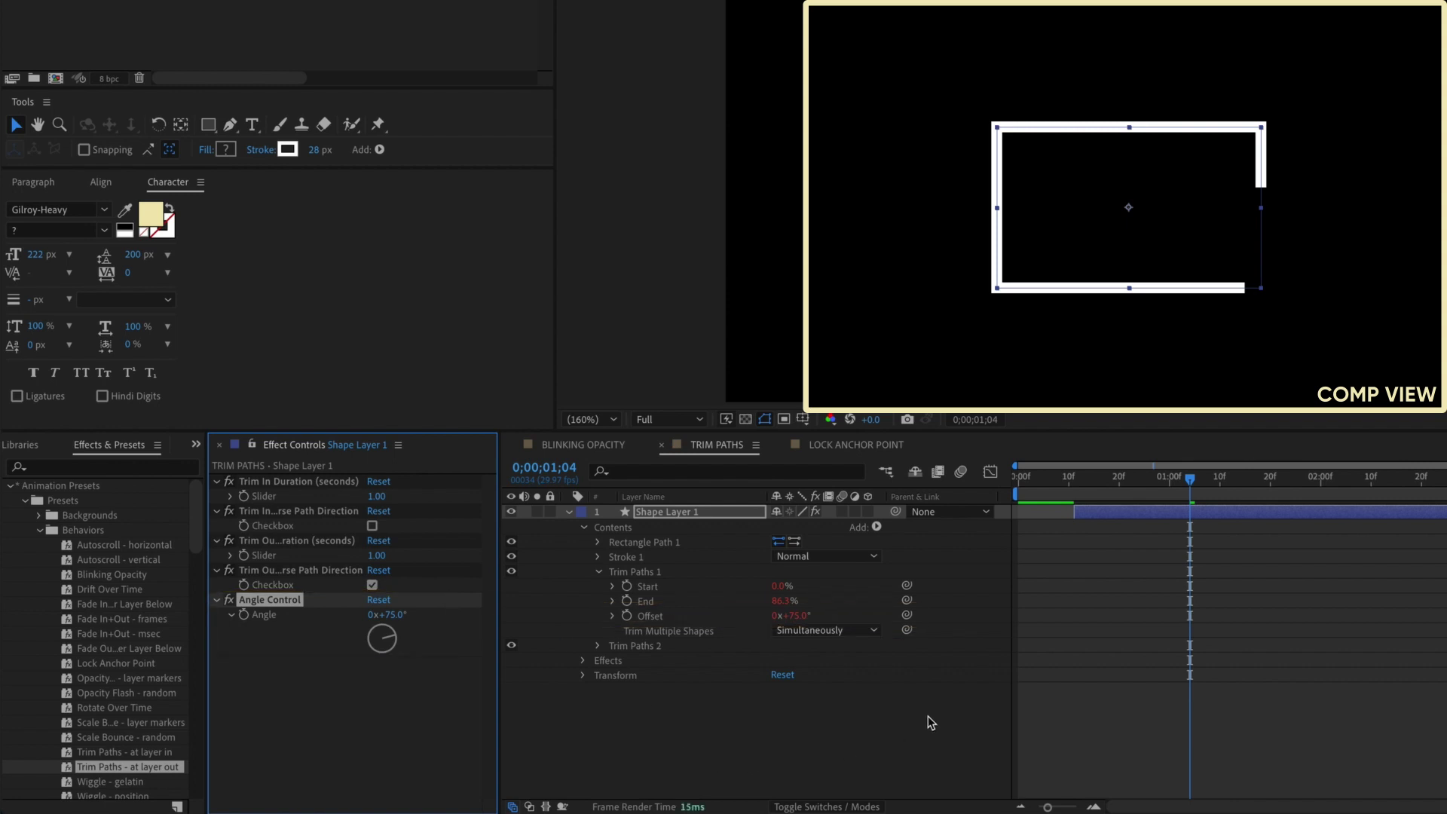
click(378, 599)
click(625, 742)
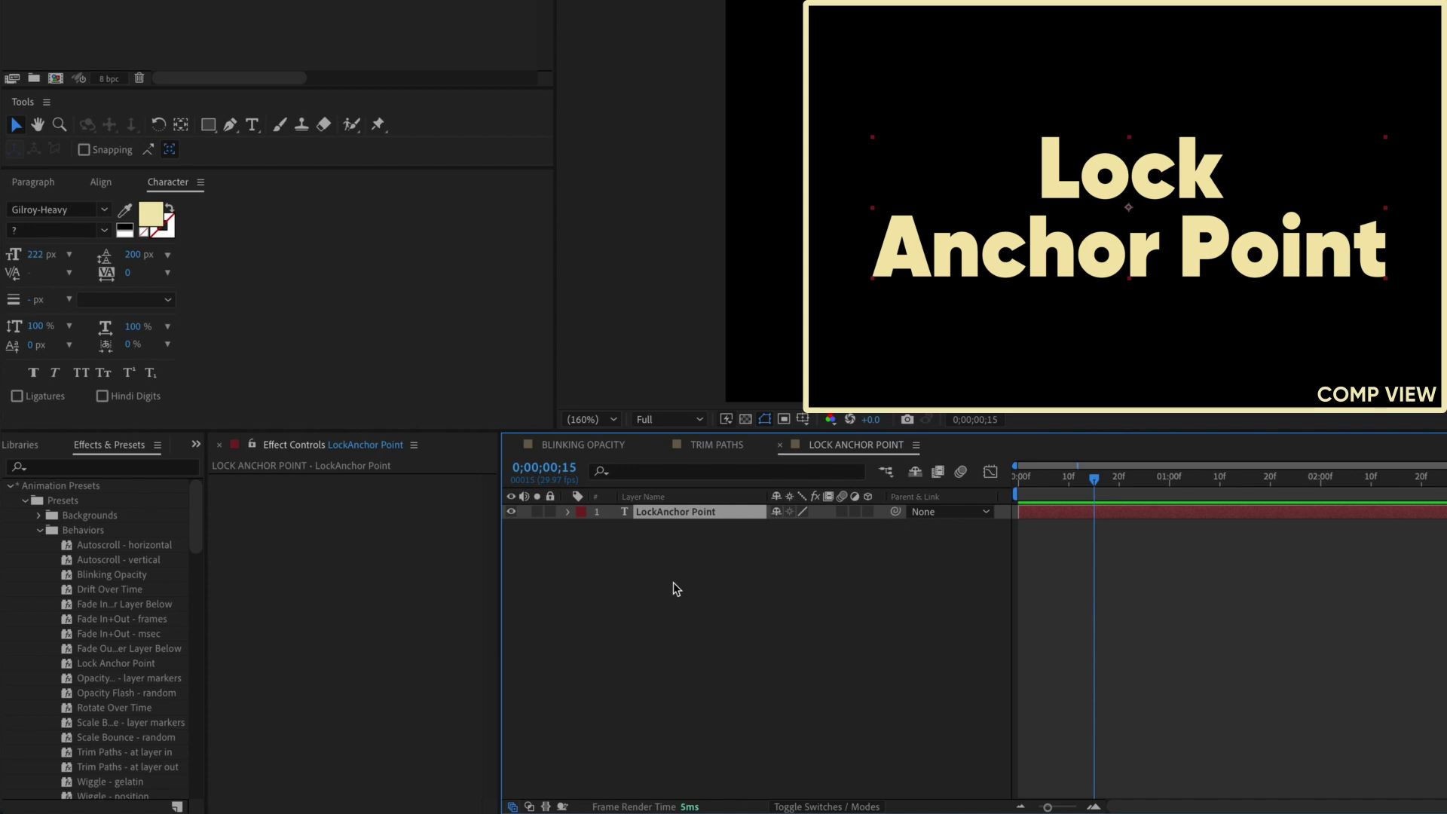
Step: Apply the Lock Anchor Point preset to the text layer and check its Anchor Point property
double_click(106, 665)
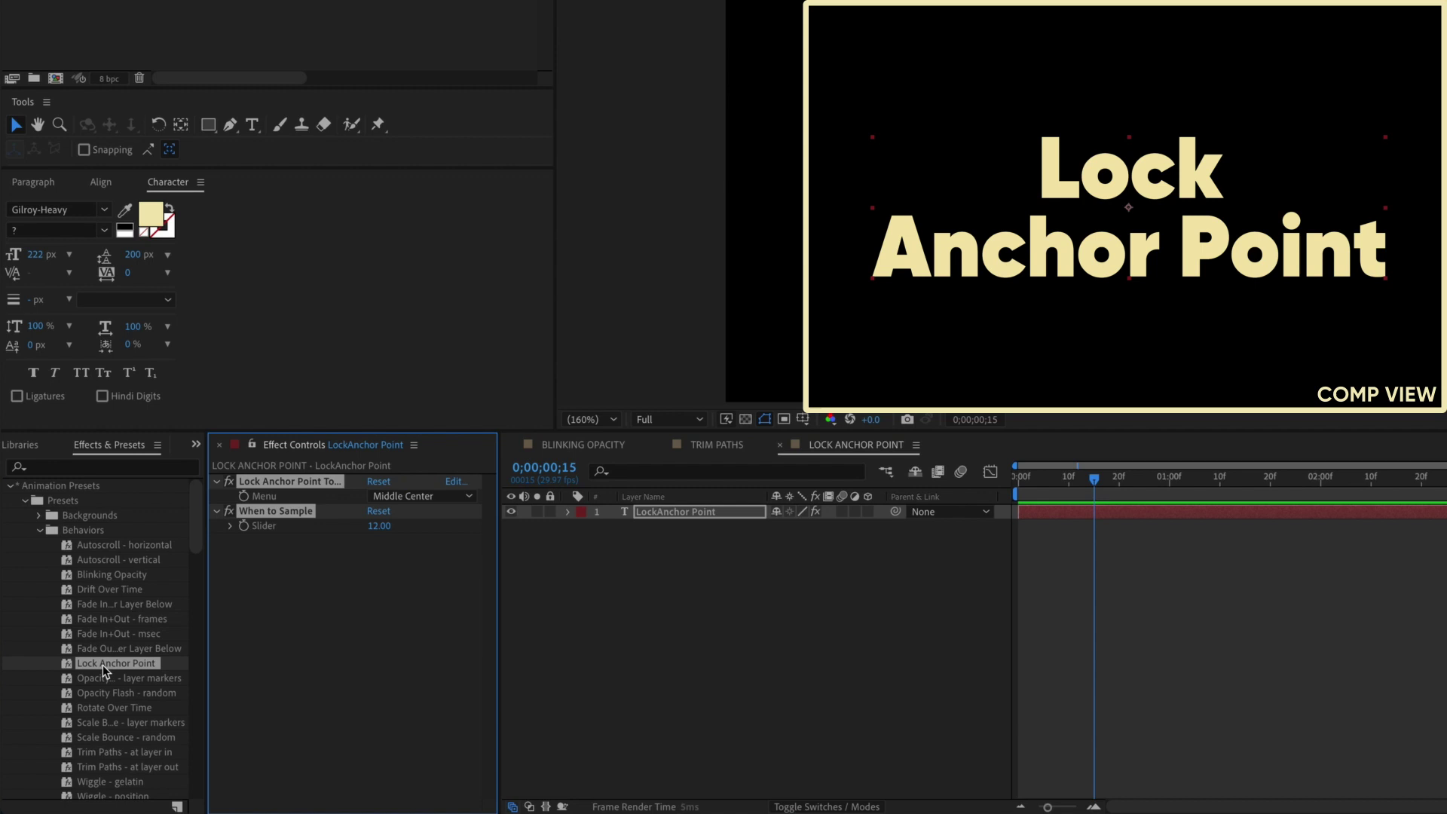
click(320, 600)
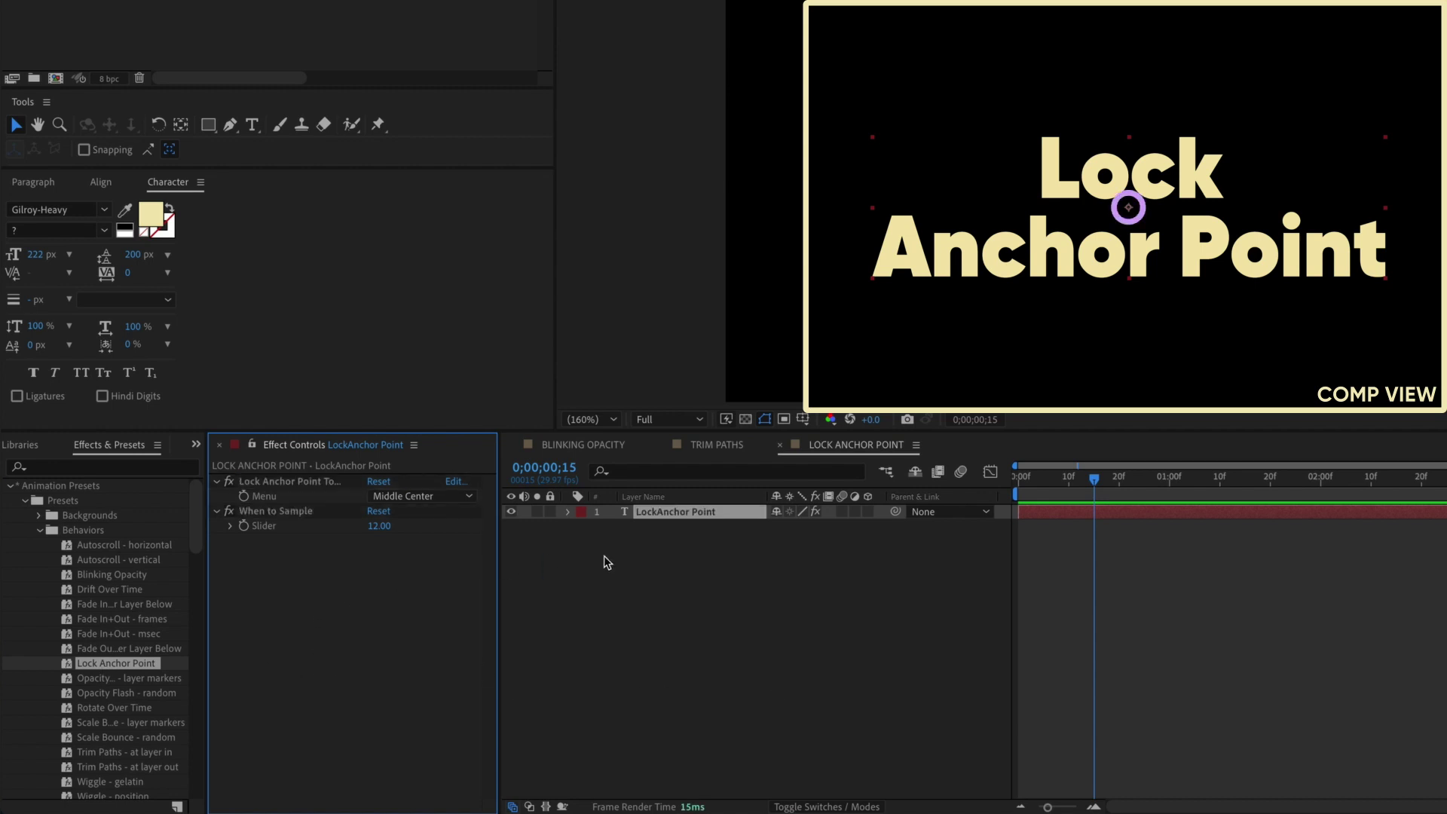
key(a)
click(1093, 526)
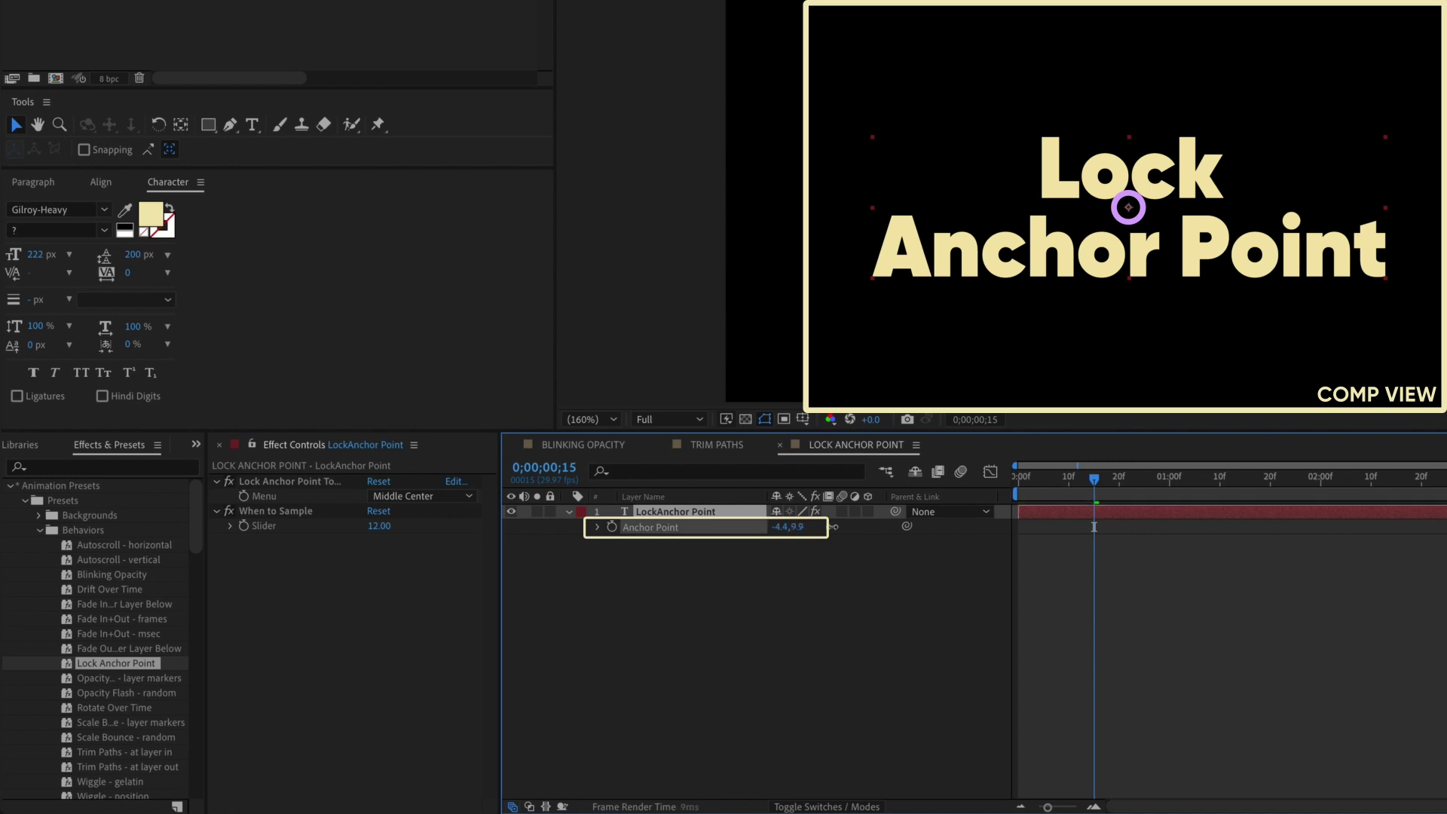
key(a)
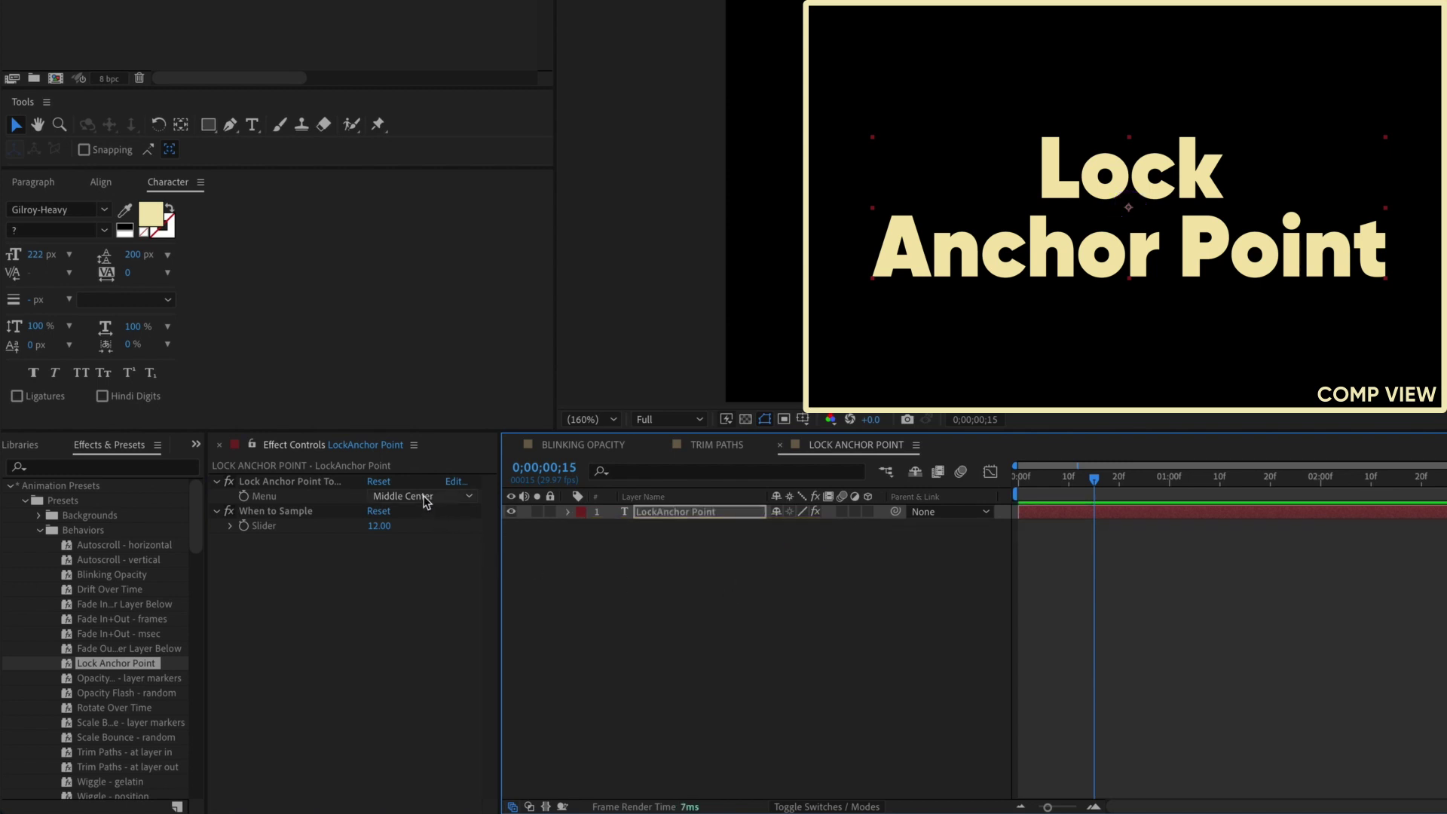
Step: Try Middle Left, Top Center, Bottom Center and Bottom Left anchors, then settle on Middle Center
click(426, 497)
click(411, 525)
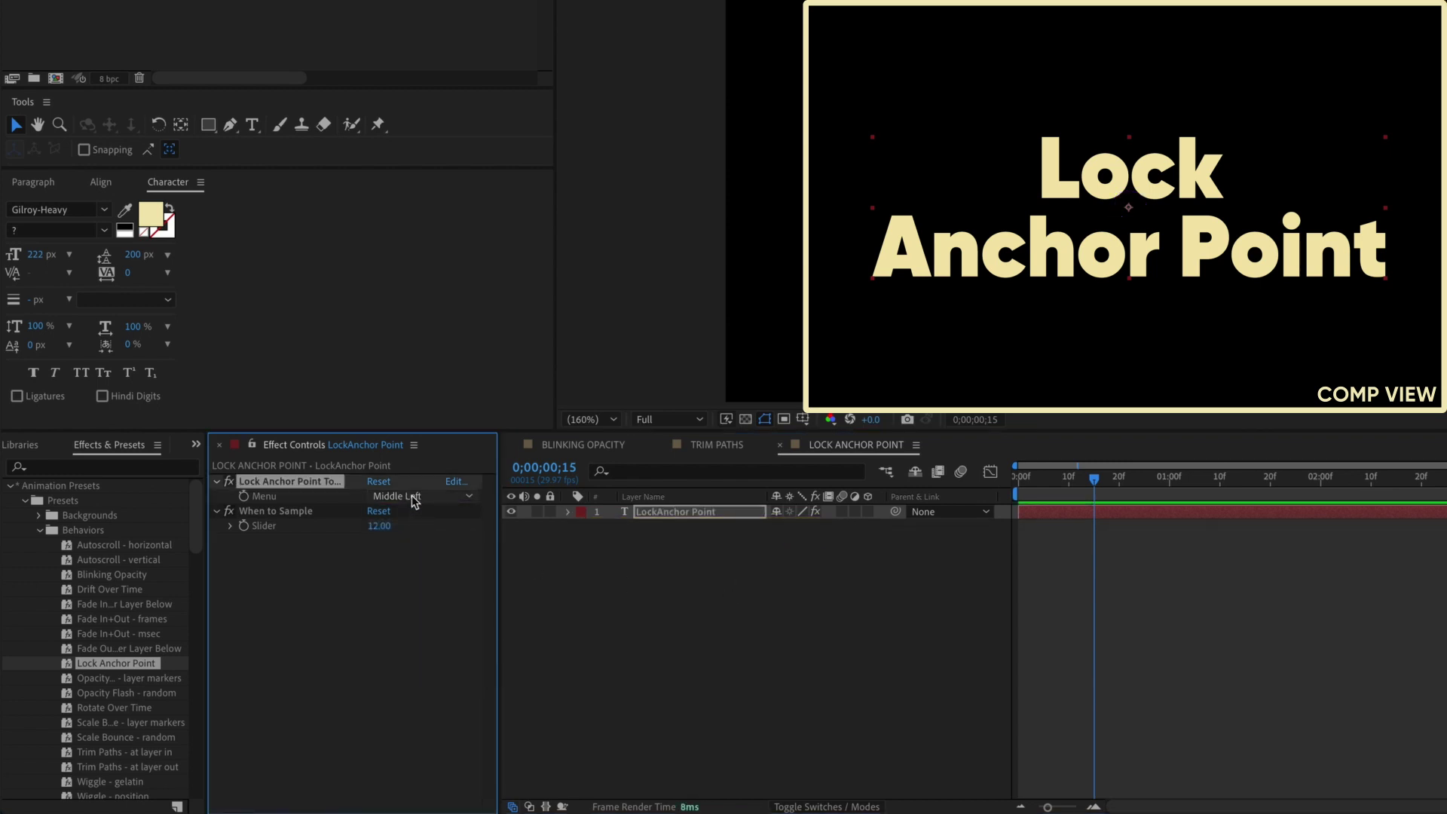
click(414, 499)
click(420, 573)
click(414, 497)
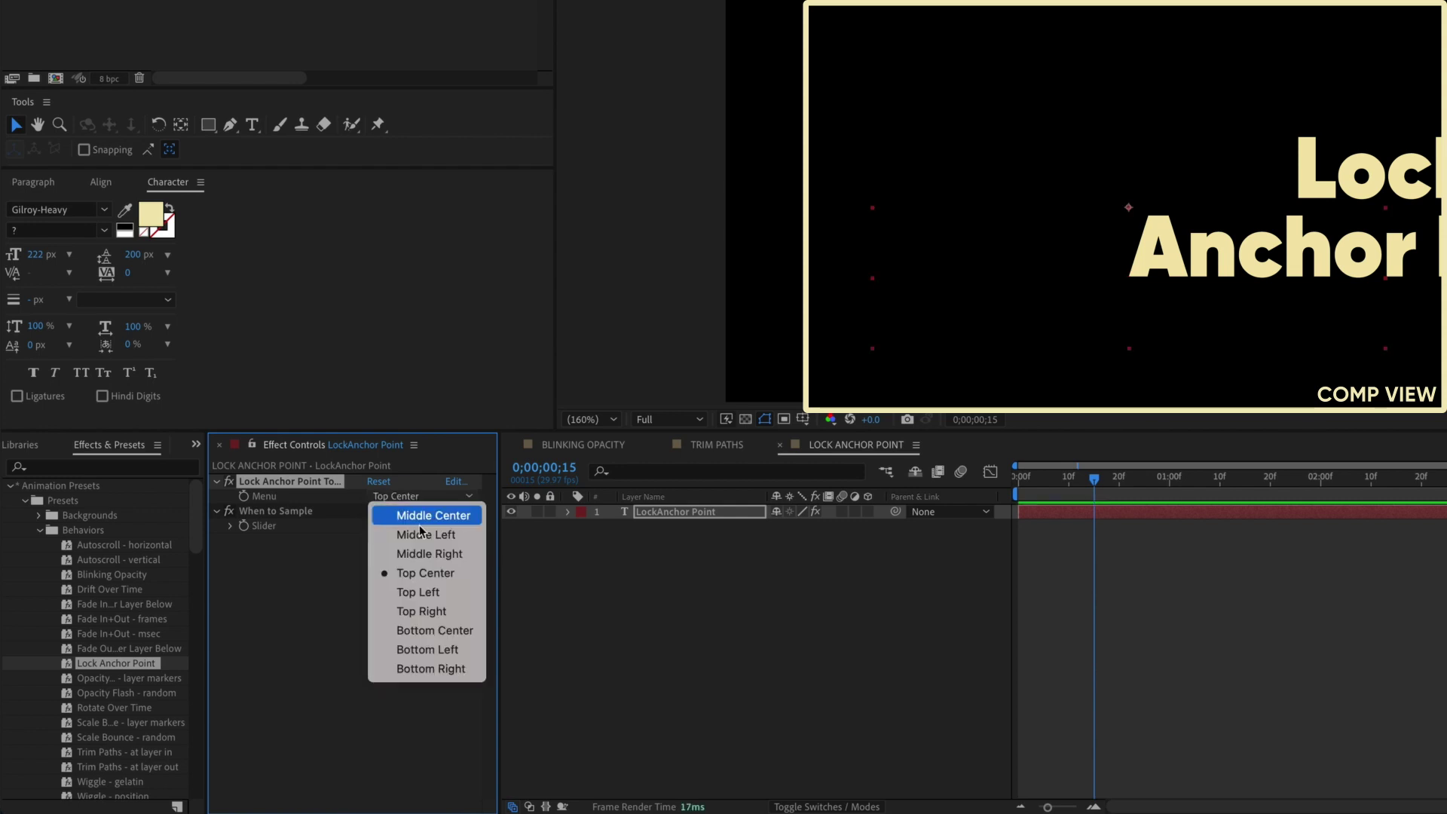
click(430, 631)
click(416, 497)
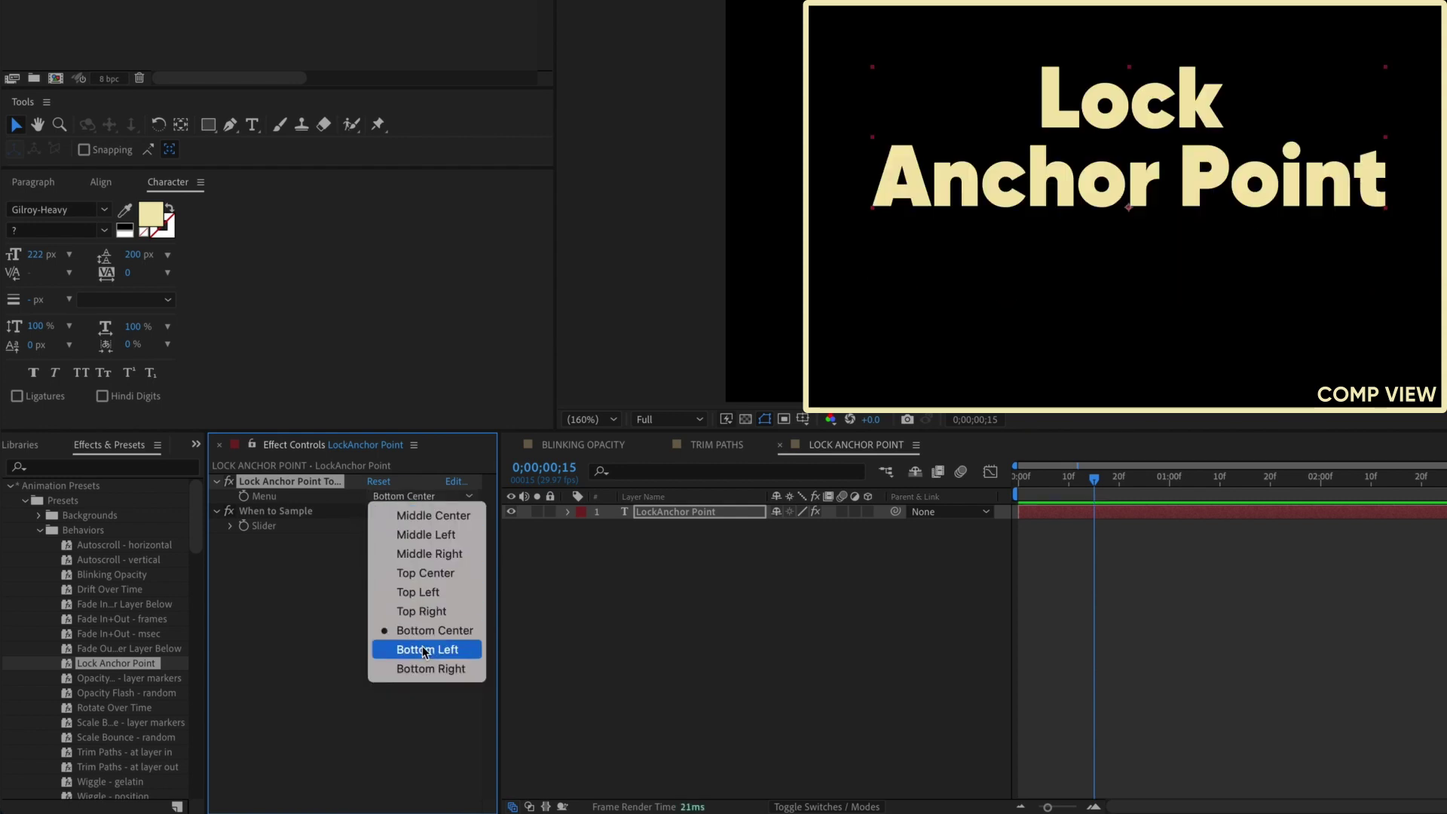
click(426, 650)
click(419, 497)
click(423, 515)
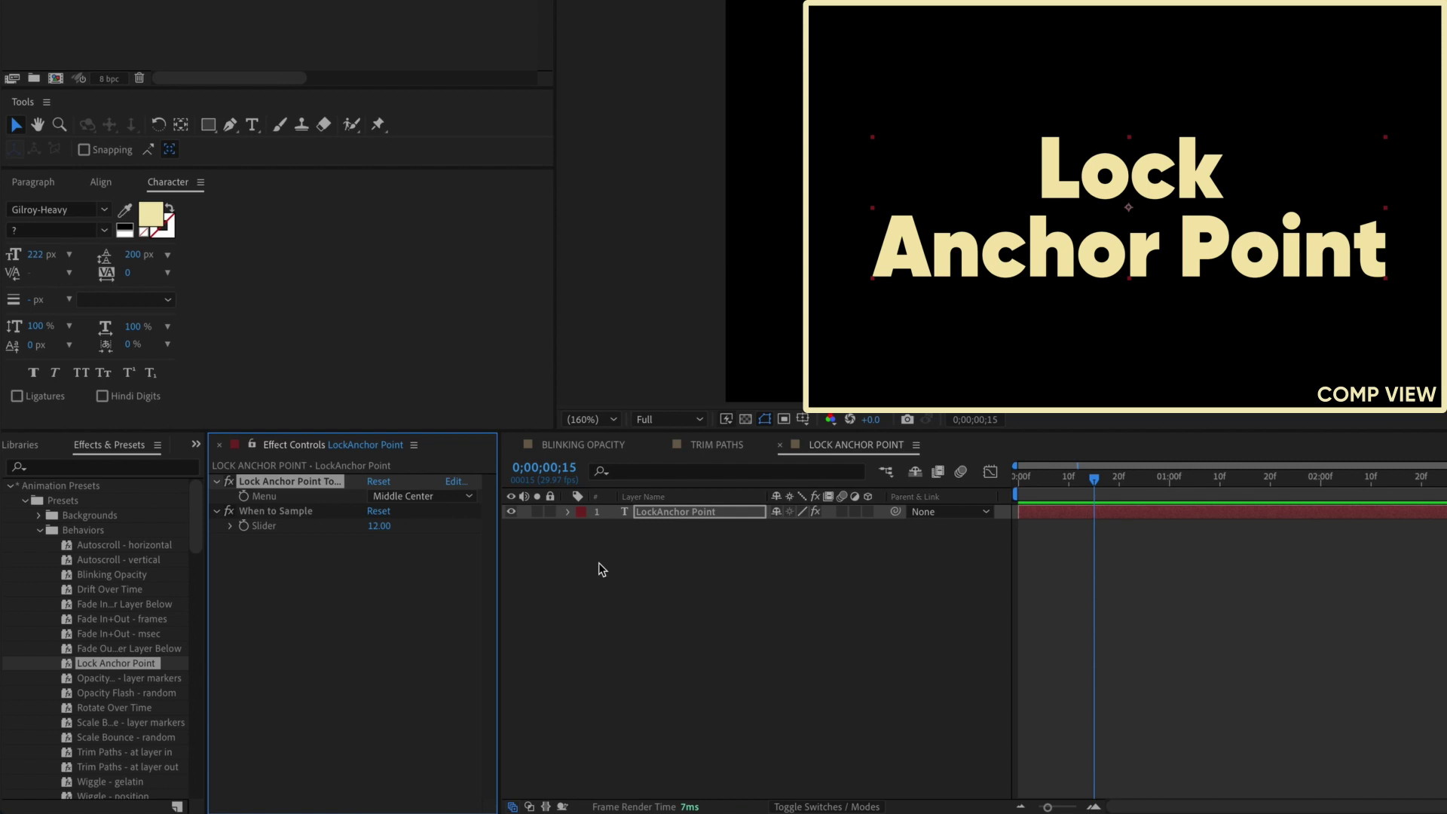
Step: Show Position, retype the title with test words like '7 Minute AE Tutorials', then restore 'Lock Anchor Point'
click(673, 512)
text(p)
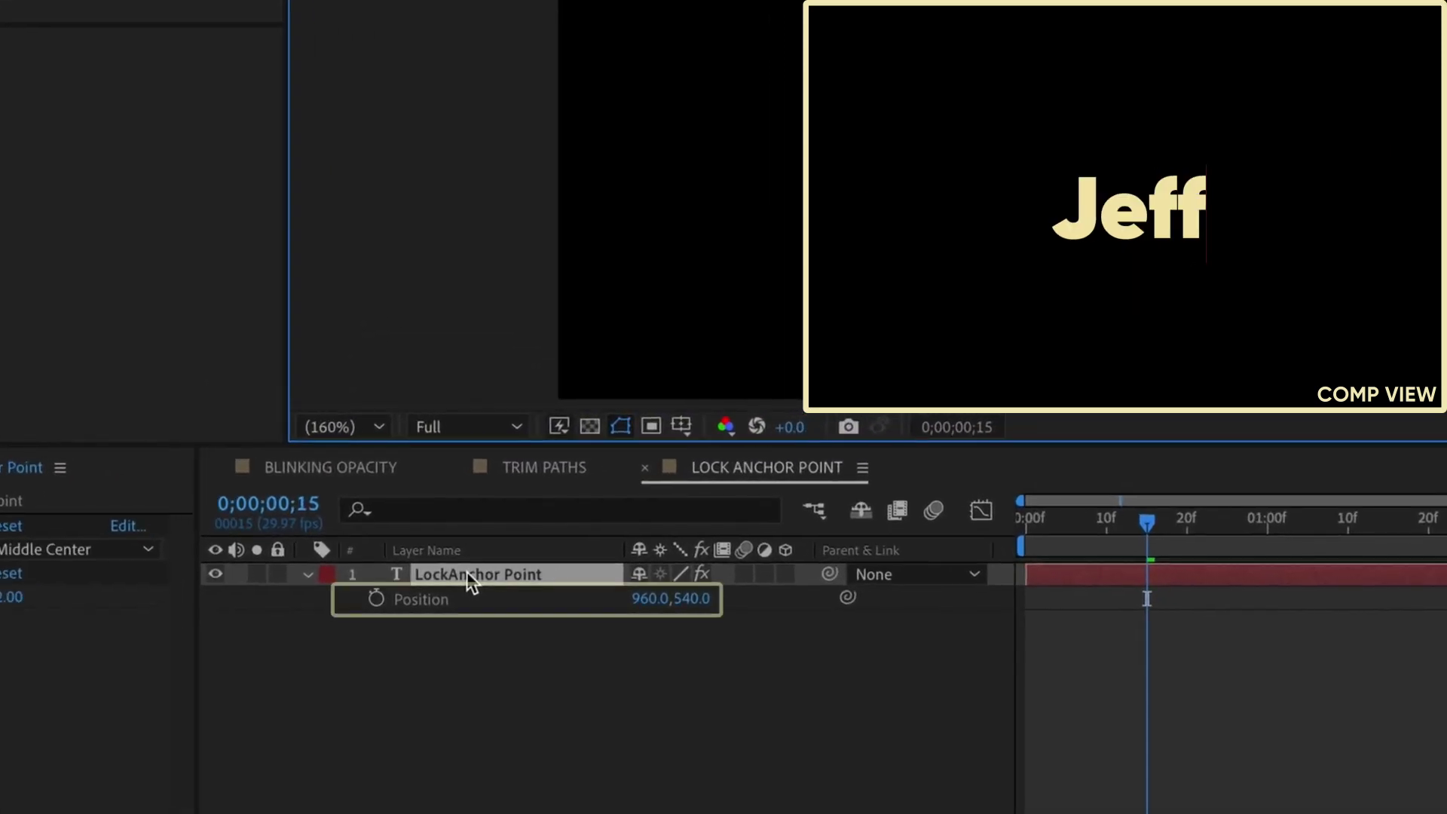
text( Knight)
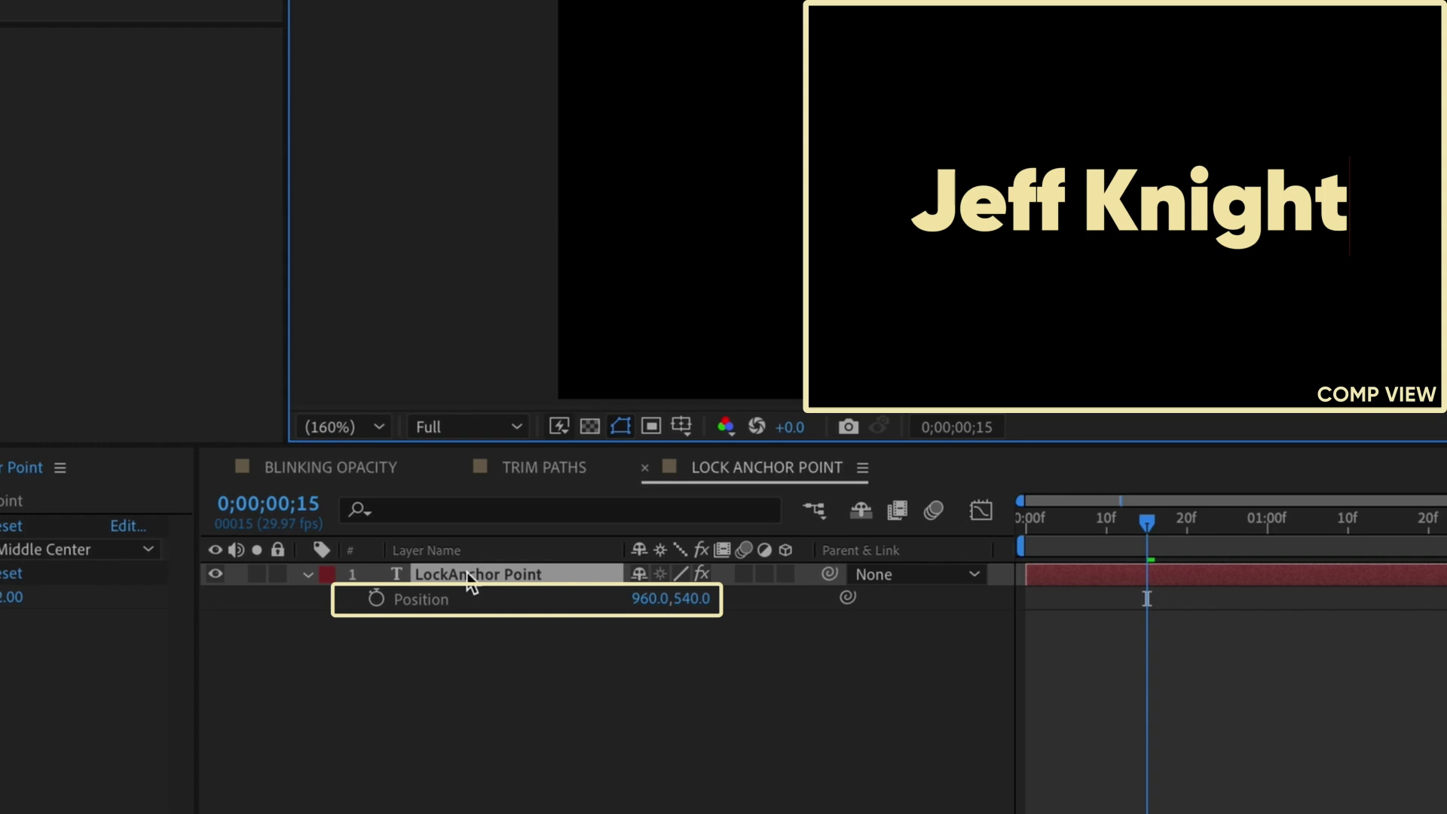
key(ctrl+a)
text(7 Minute AE Tutorials)
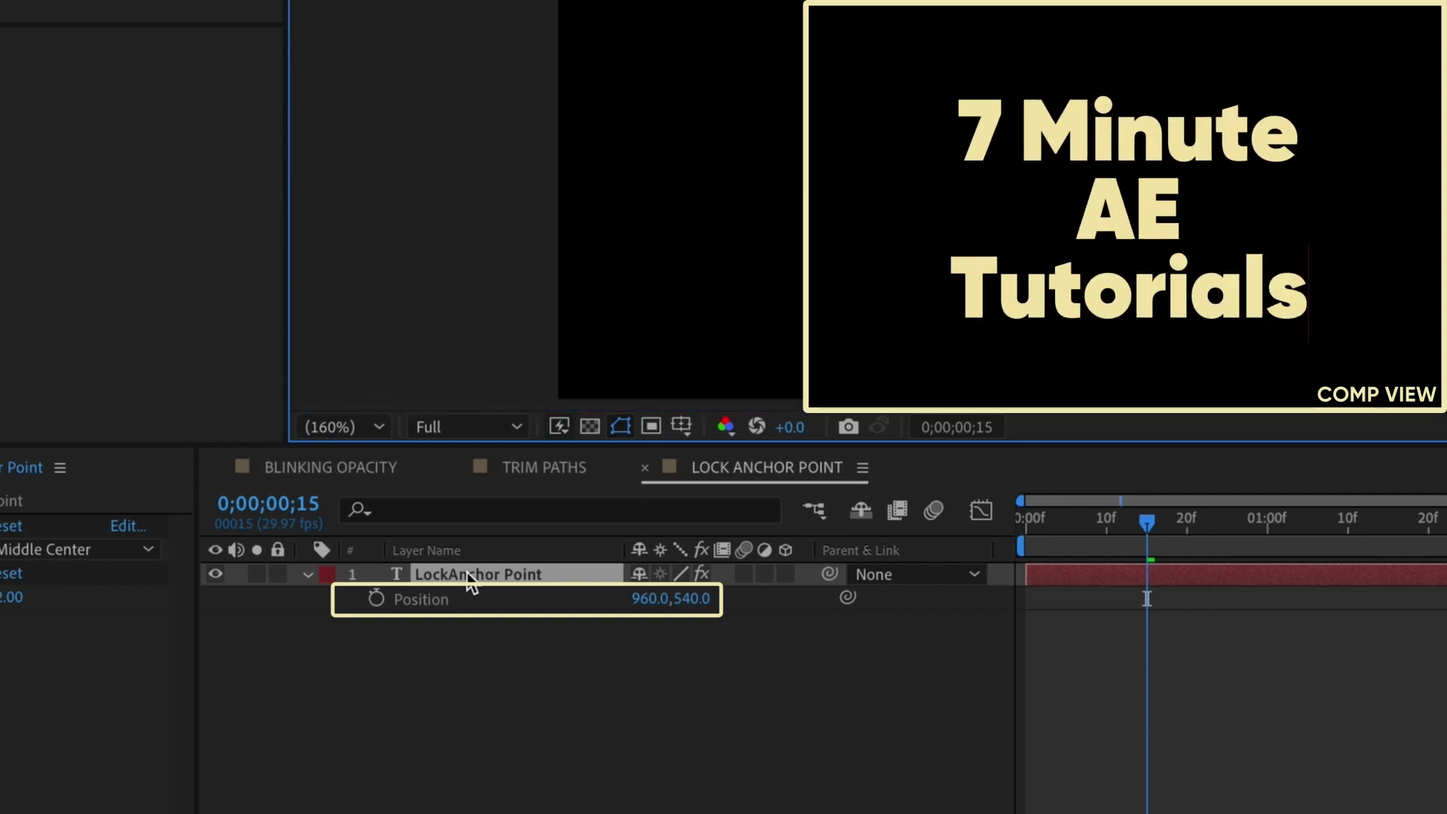
key(ctrl+a)
text(Lock Ancho)
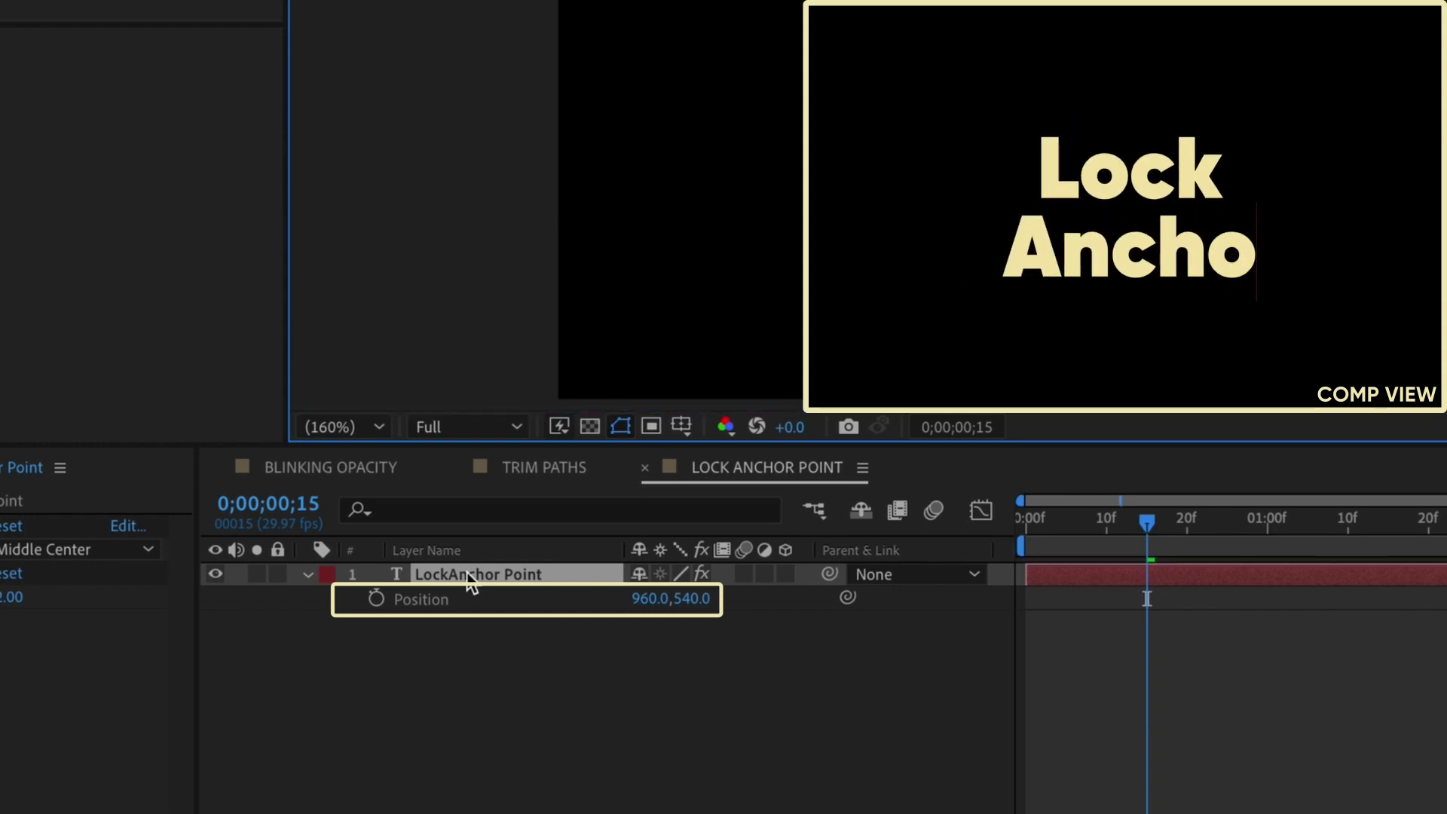
text(r Point)
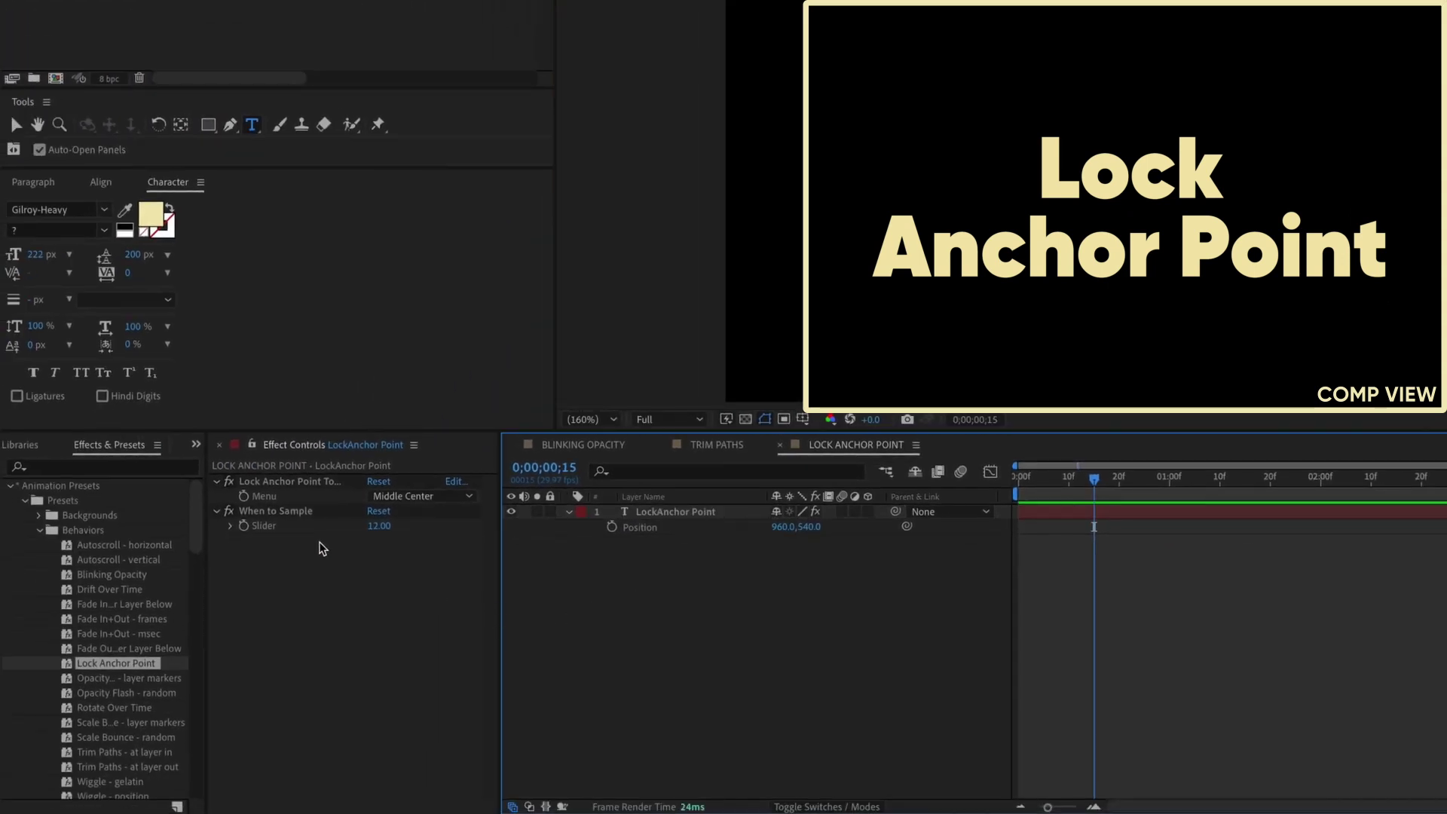
Step: Scrub the When to Sample slider in Effect Controls from 12.00 up to 17.00
click(298, 511)
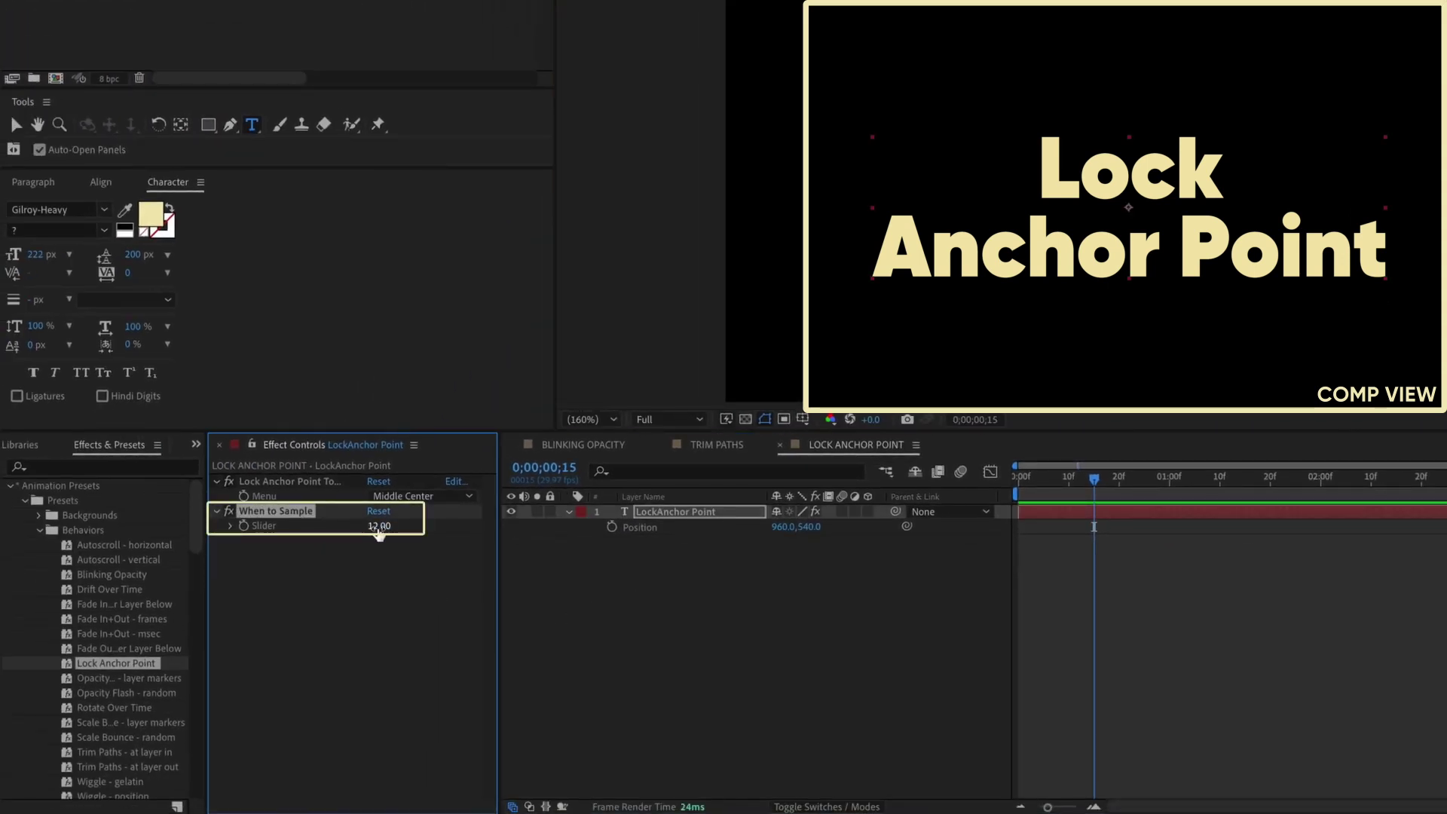
mouse_move(381, 526)
mouse_down()
mouse_move(359, 532)
mouse_move(412, 534)
mouse_move(343, 541)
mouse_move(386, 542)
mouse_up()
click(392, 562)
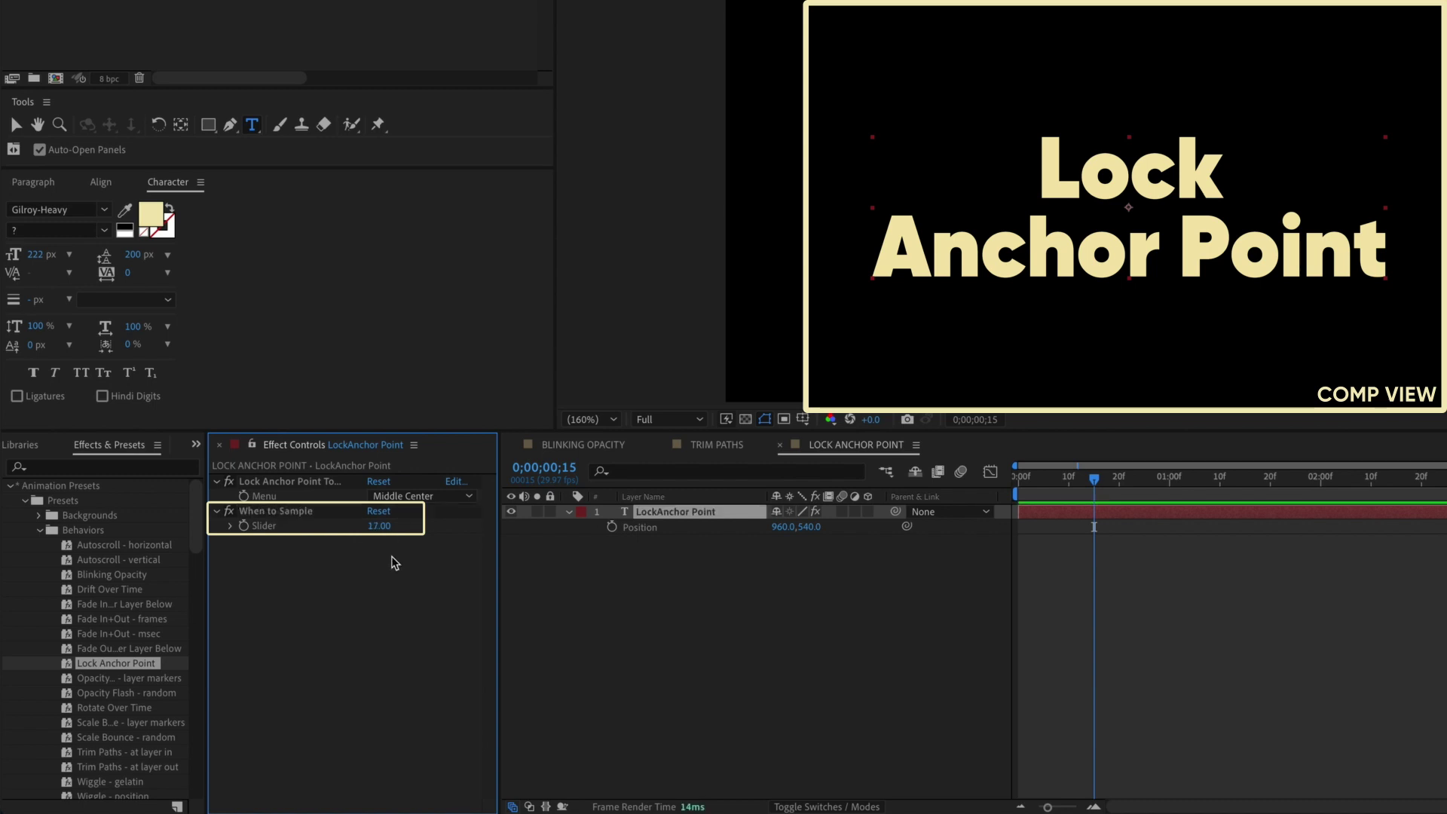
click(90, 531)
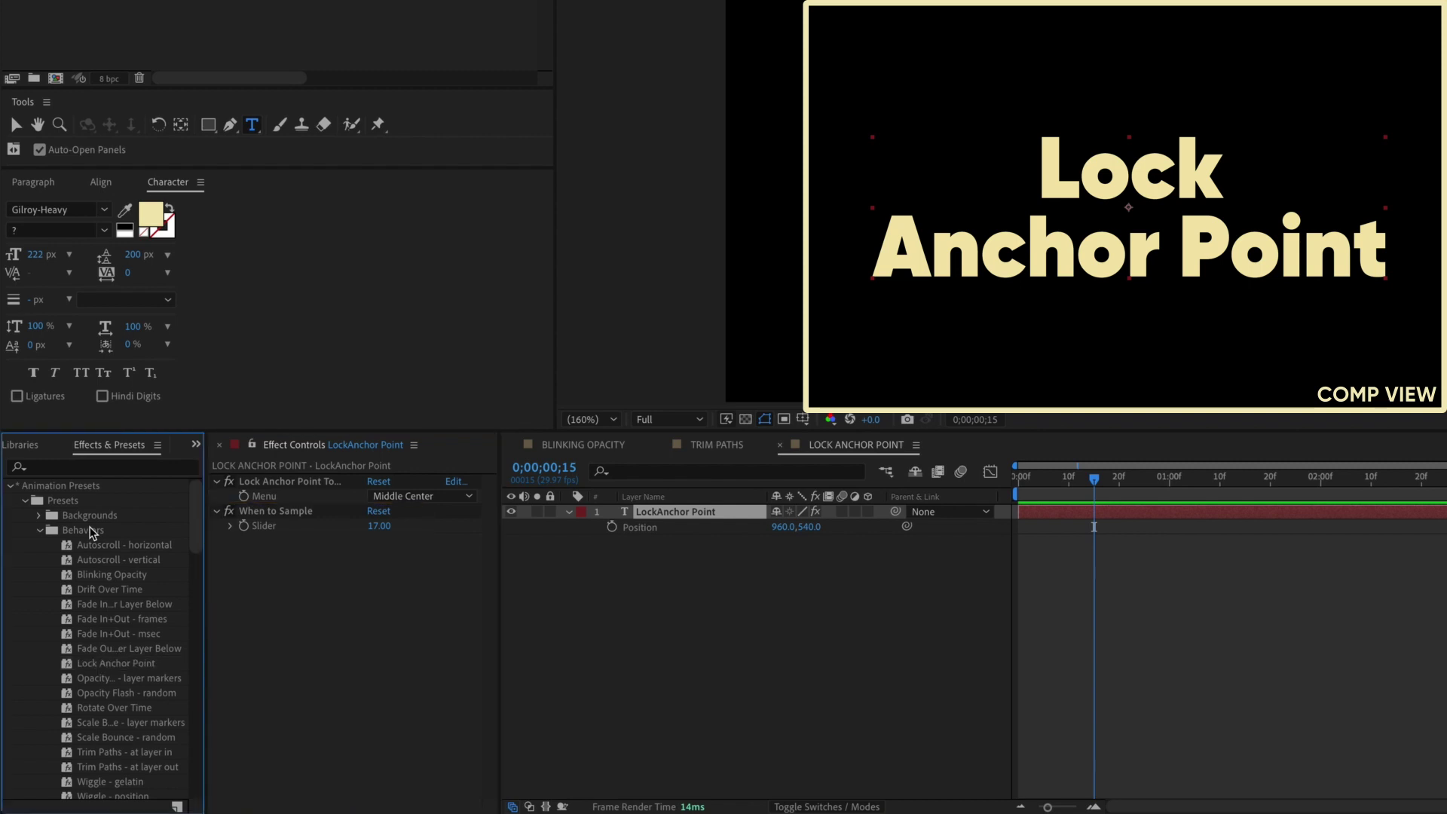